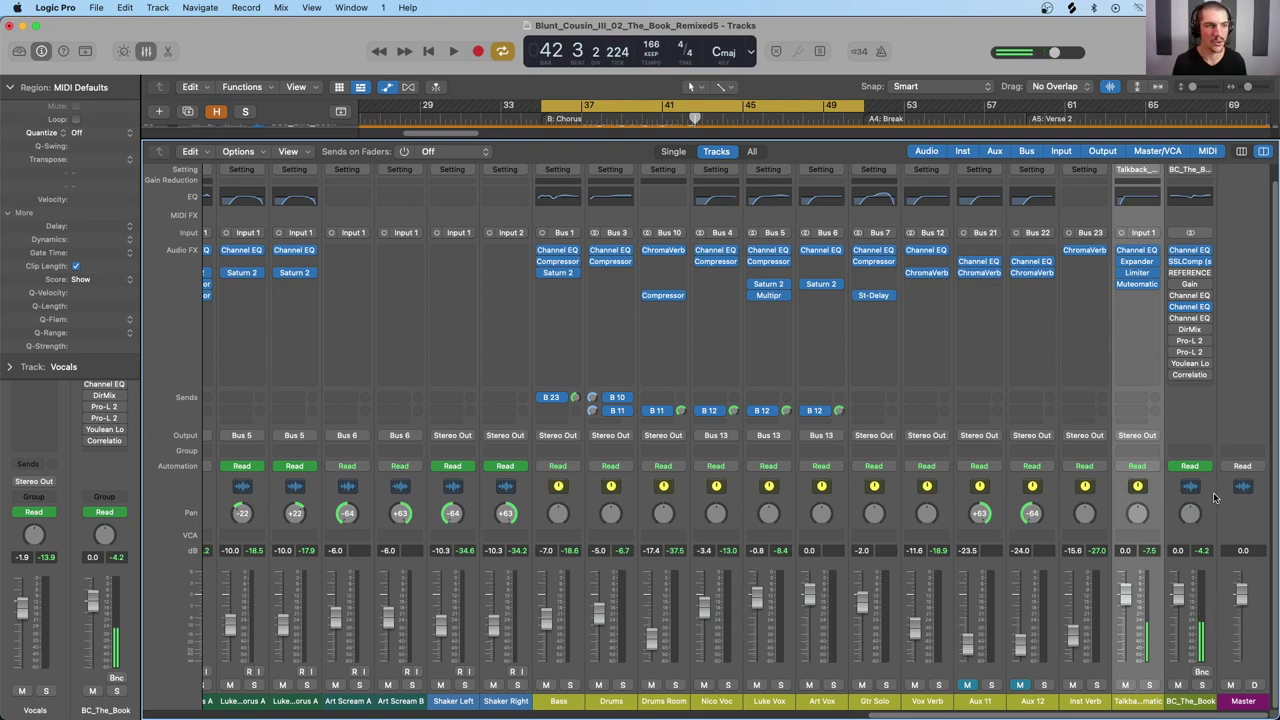
Step: Select the aux channels from Bass through Inst Verb and inspect the low cut in the Bass bus's Channel EQ
mouse_move(1190, 253)
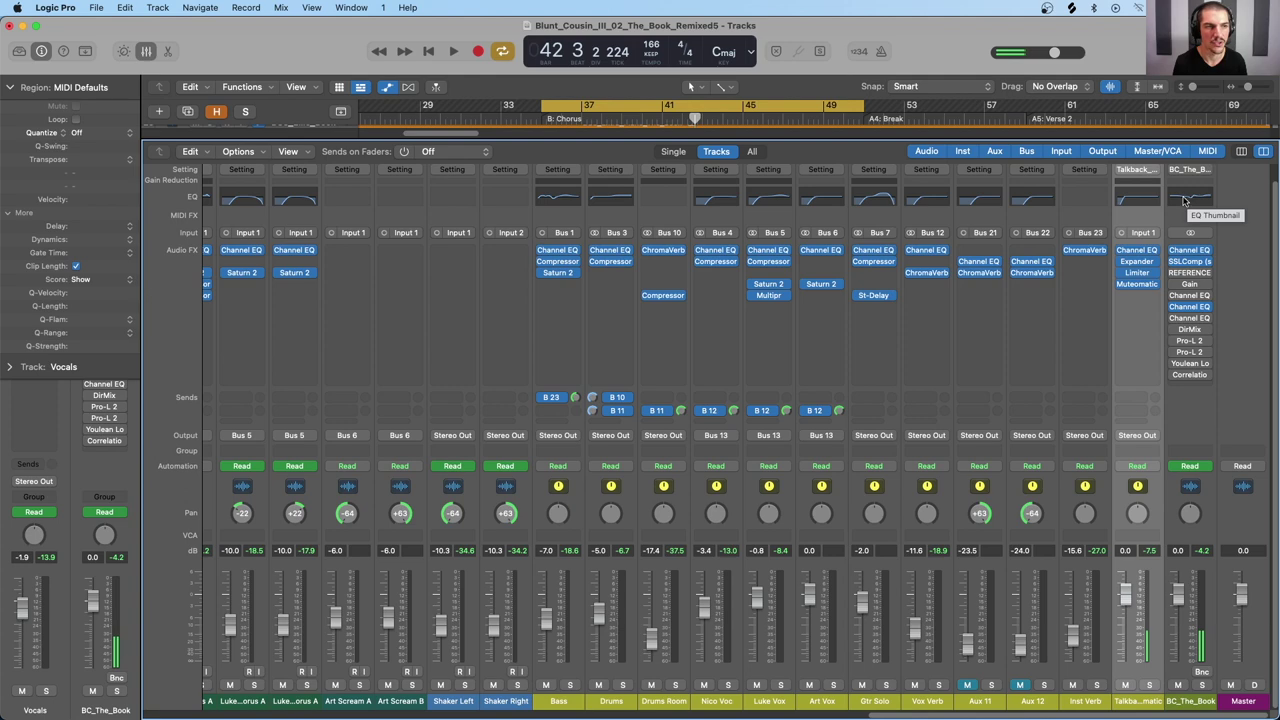
click(1094, 505)
shift+click(578, 506)
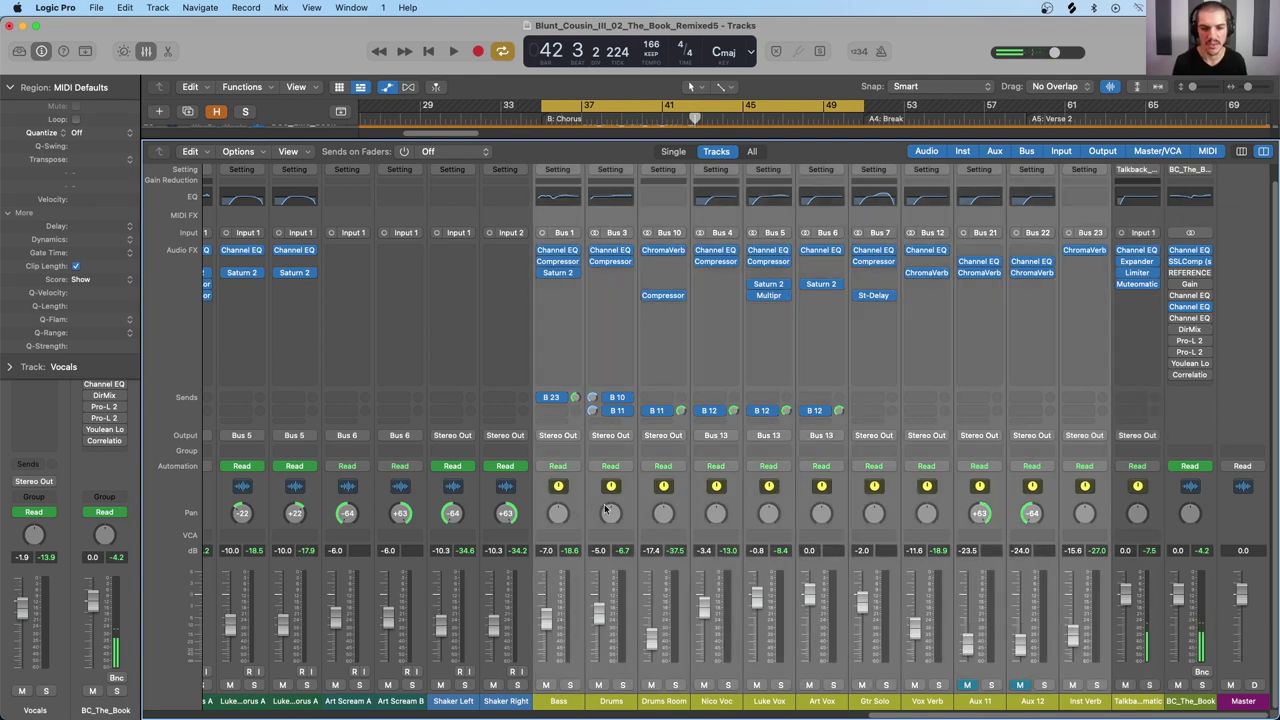
click(548, 201)
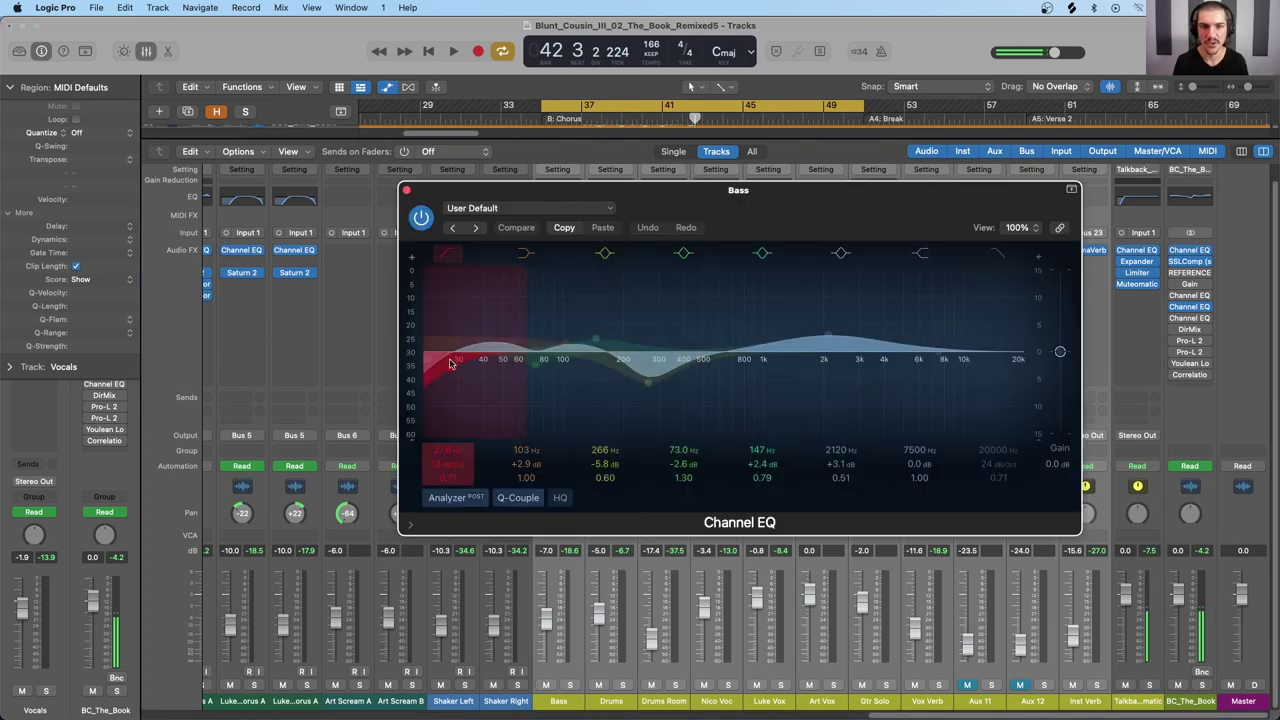
click(407, 190)
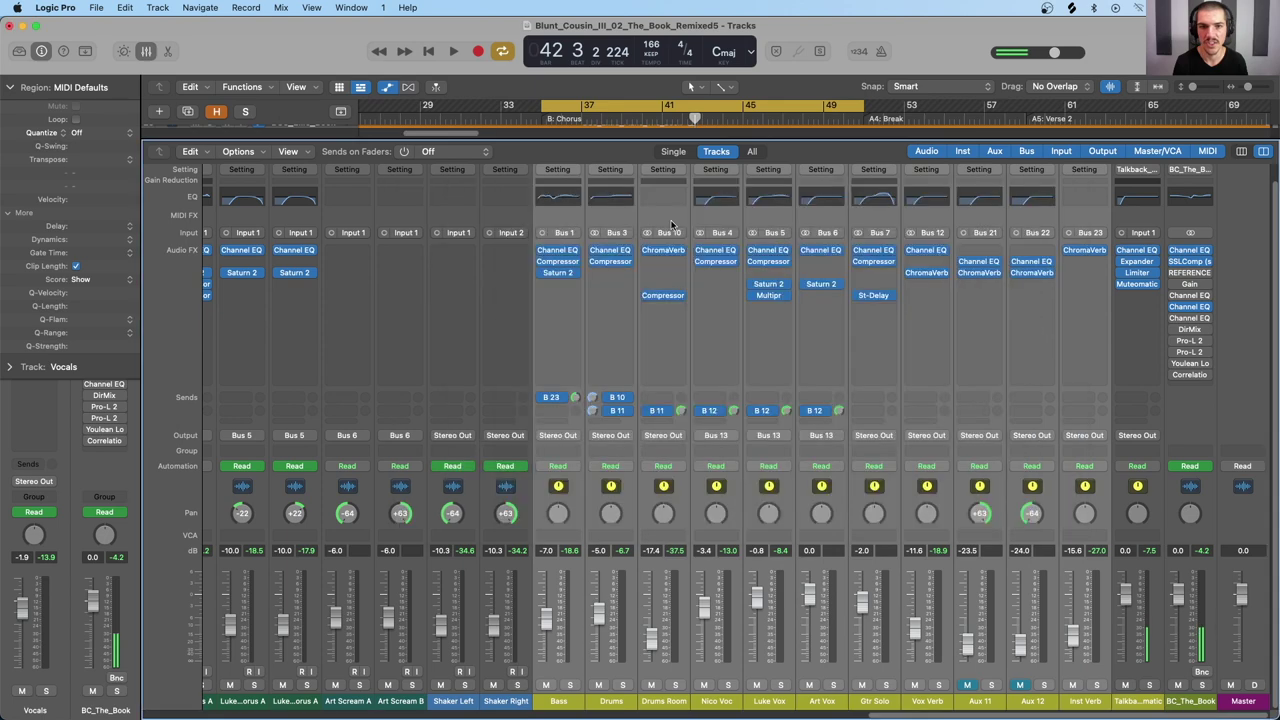
Step: Inspect the low cut in the Drums bus's Channel EQ
click(608, 197)
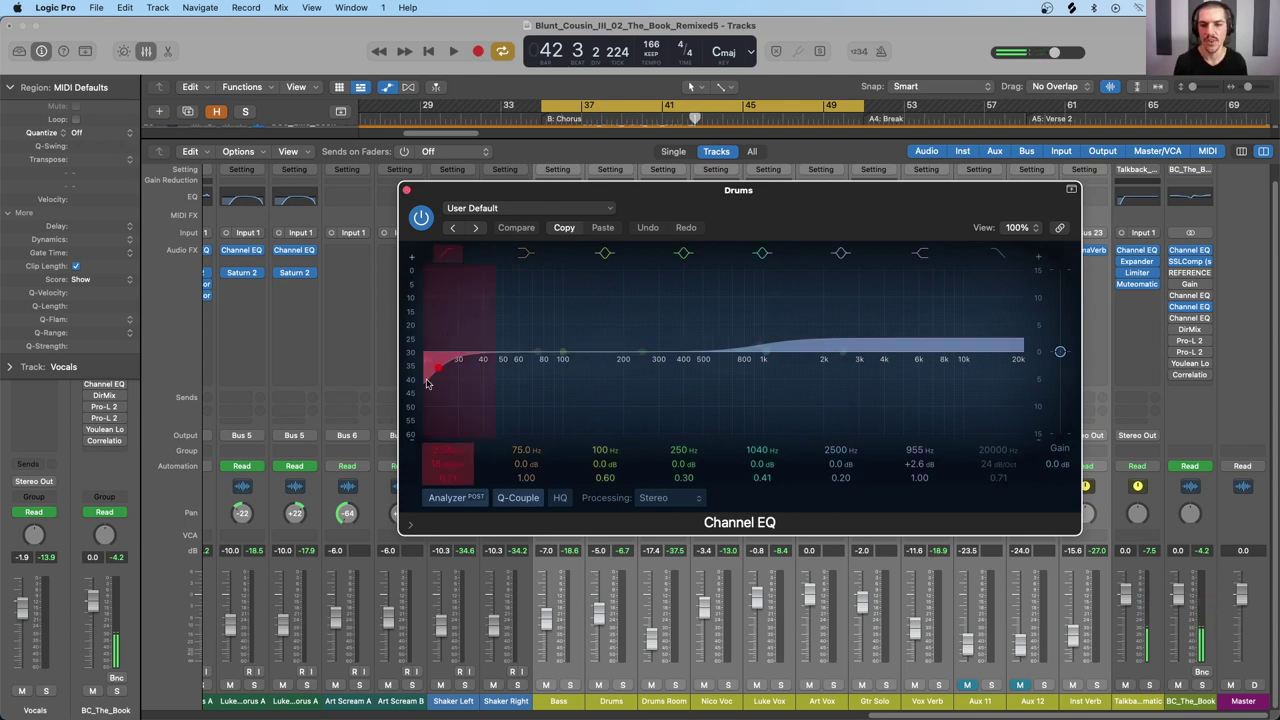
click(407, 193)
scroll(664, 311, up, 1)
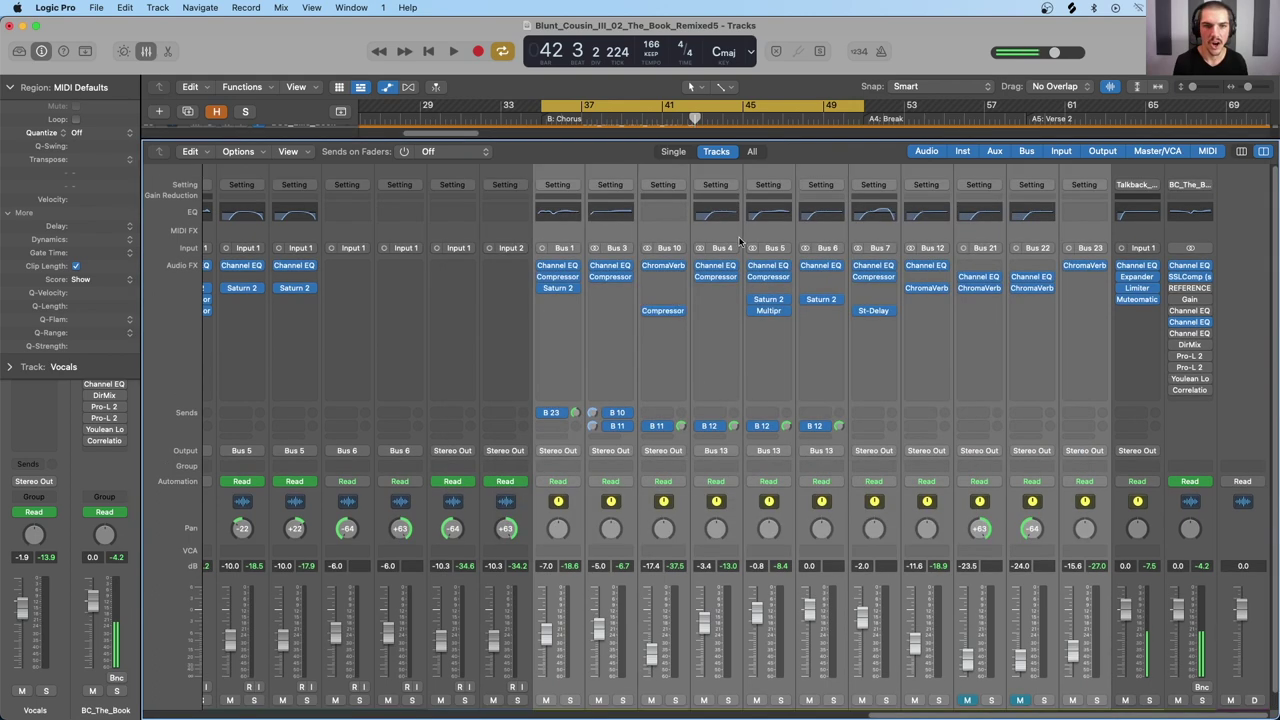
scroll(752, 505, down, 1)
Step: Inspect the low cuts in the Channel EQs of the vocal channels fed by Bus 4 and Bus 5
click(737, 494)
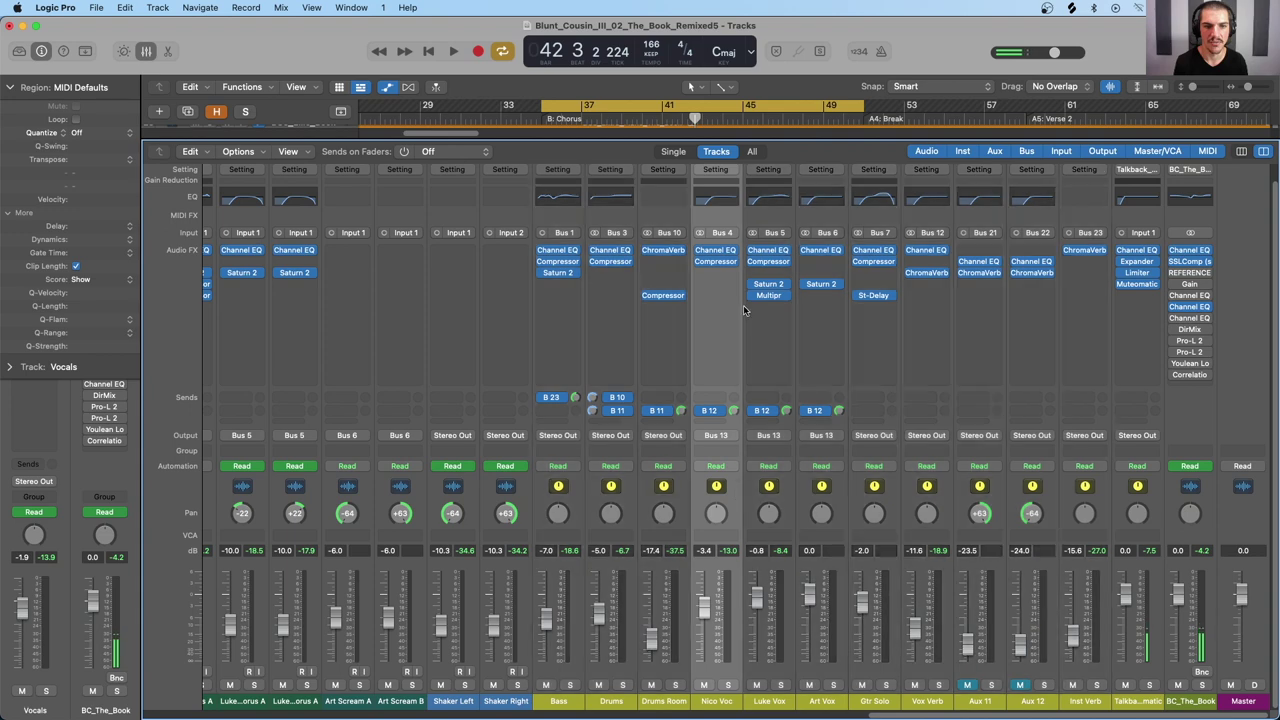
click(714, 202)
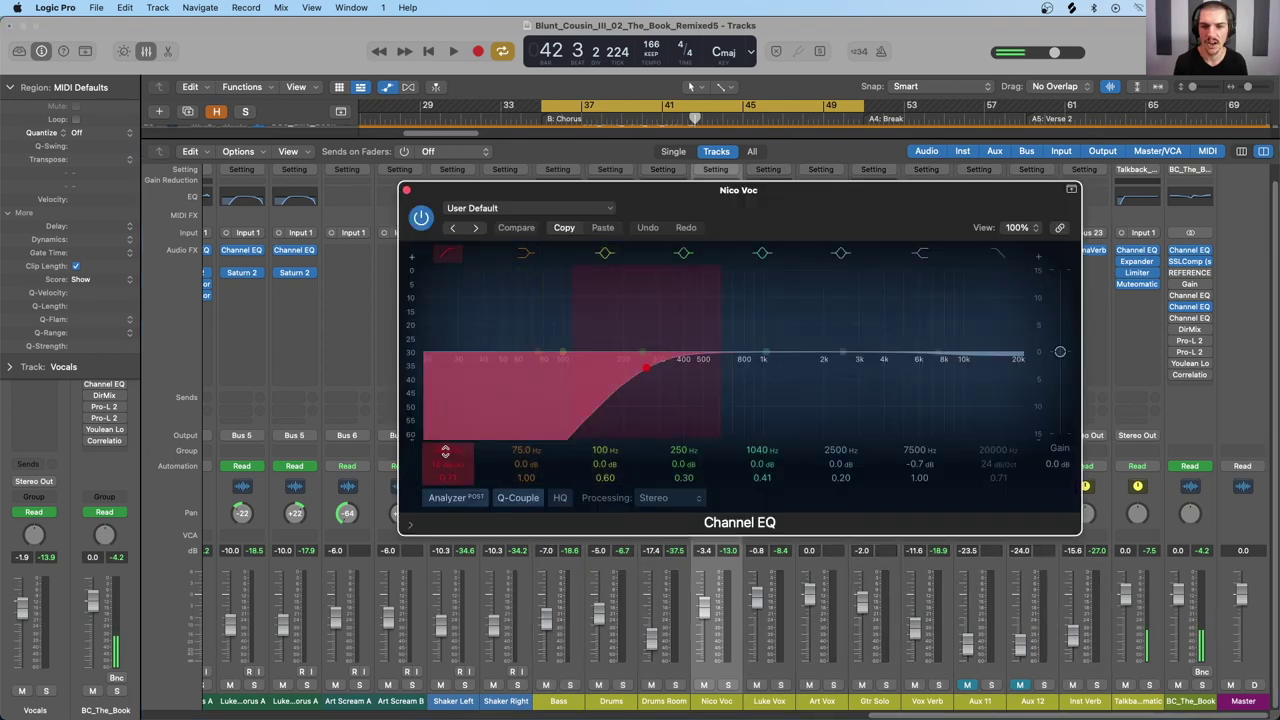
click(407, 190)
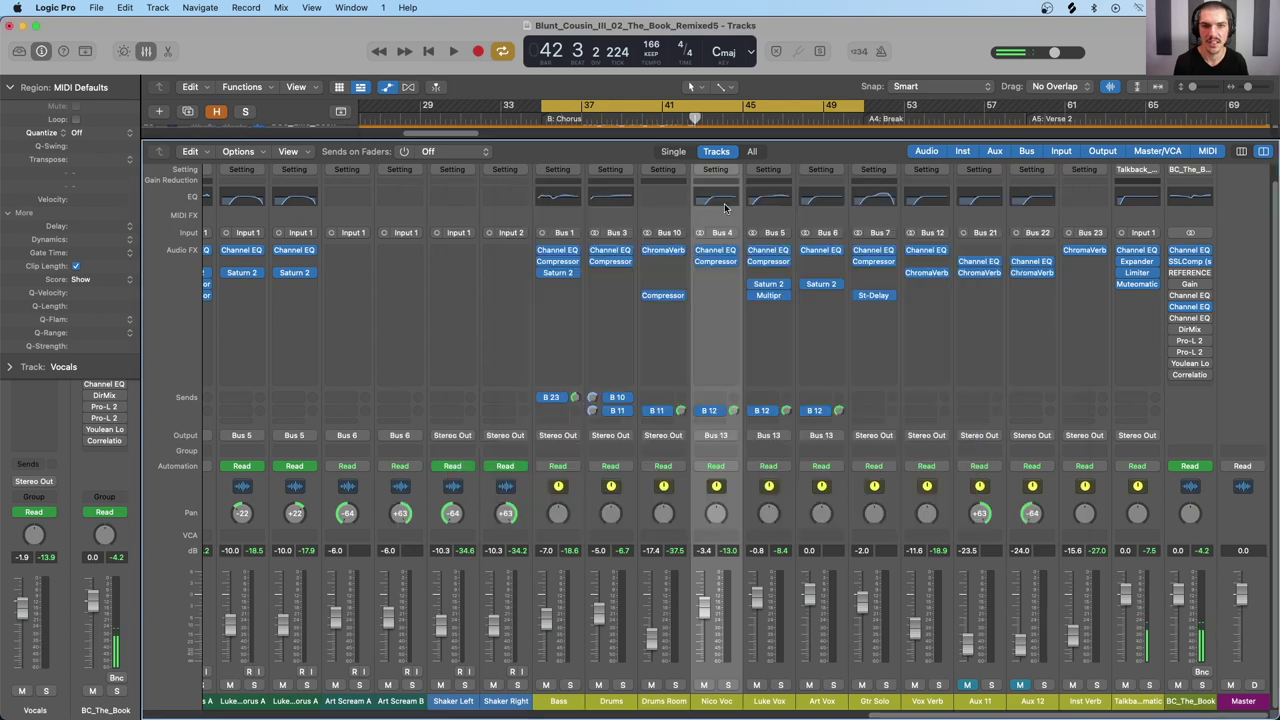
click(768, 197)
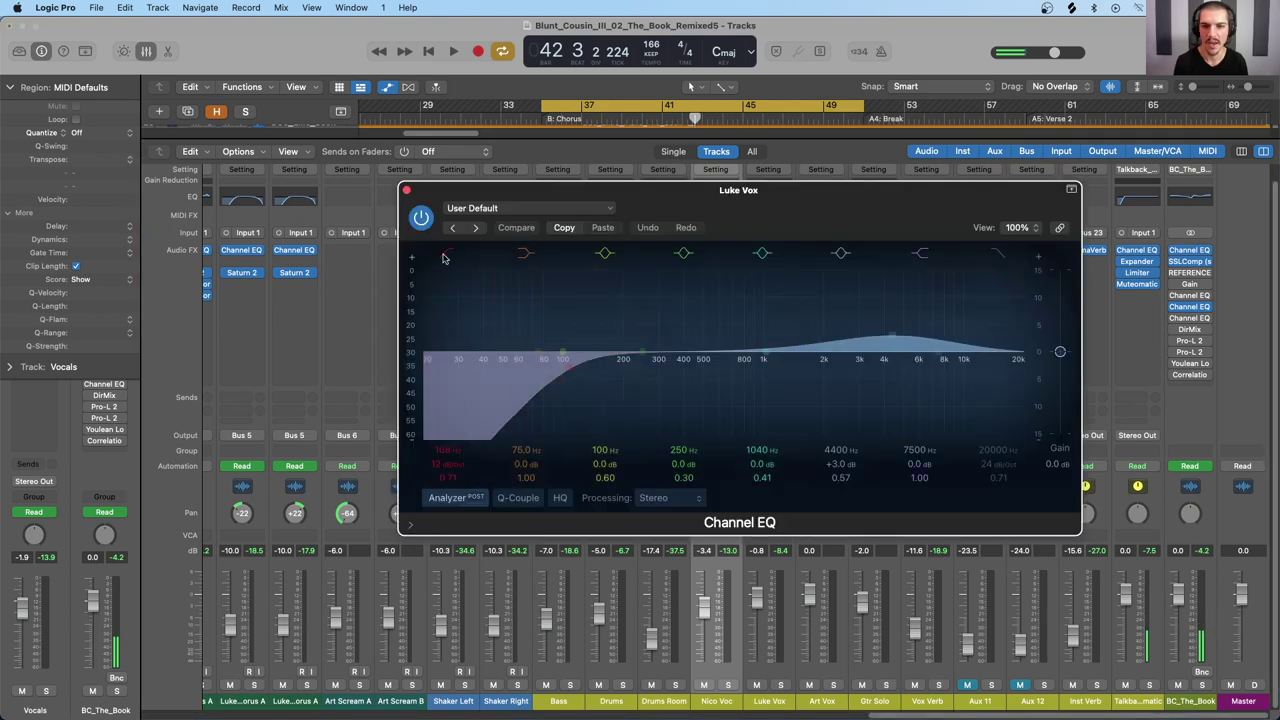
click(407, 190)
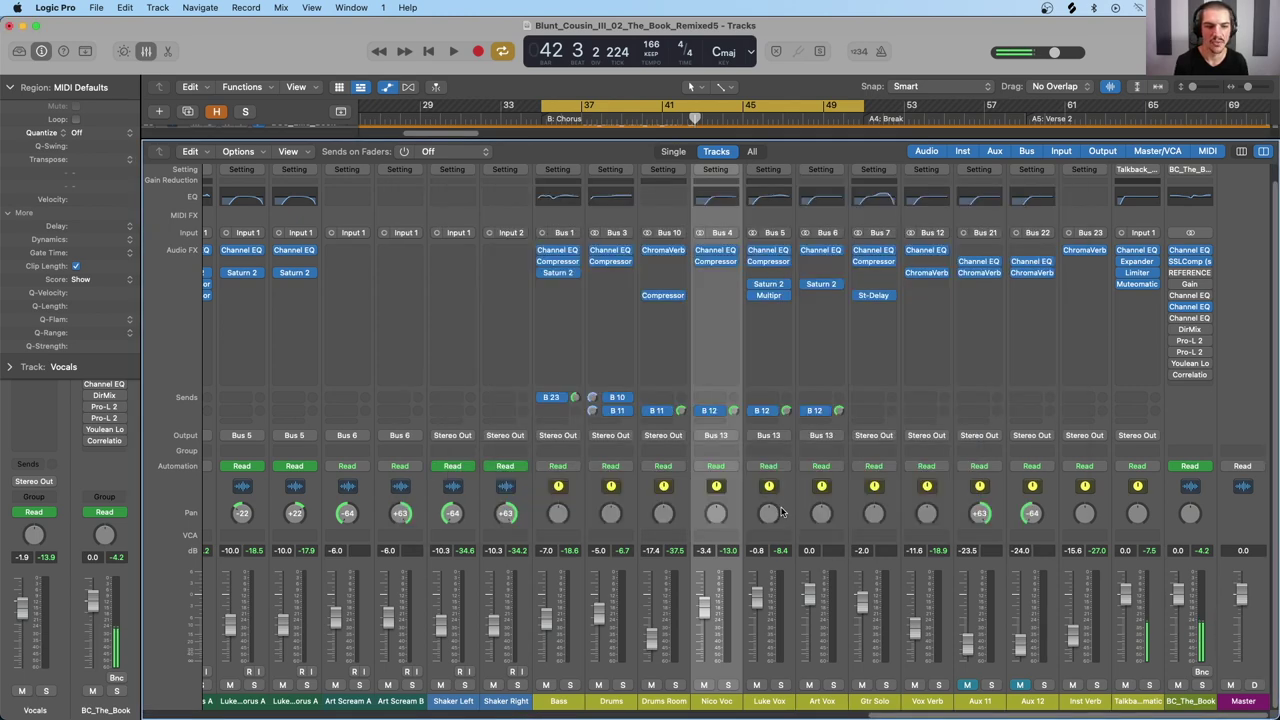
Step: Inspect the filters in the Channel EQs of the Bus 6 vocal channel and the Gtr Solo channel
click(778, 528)
click(802, 488)
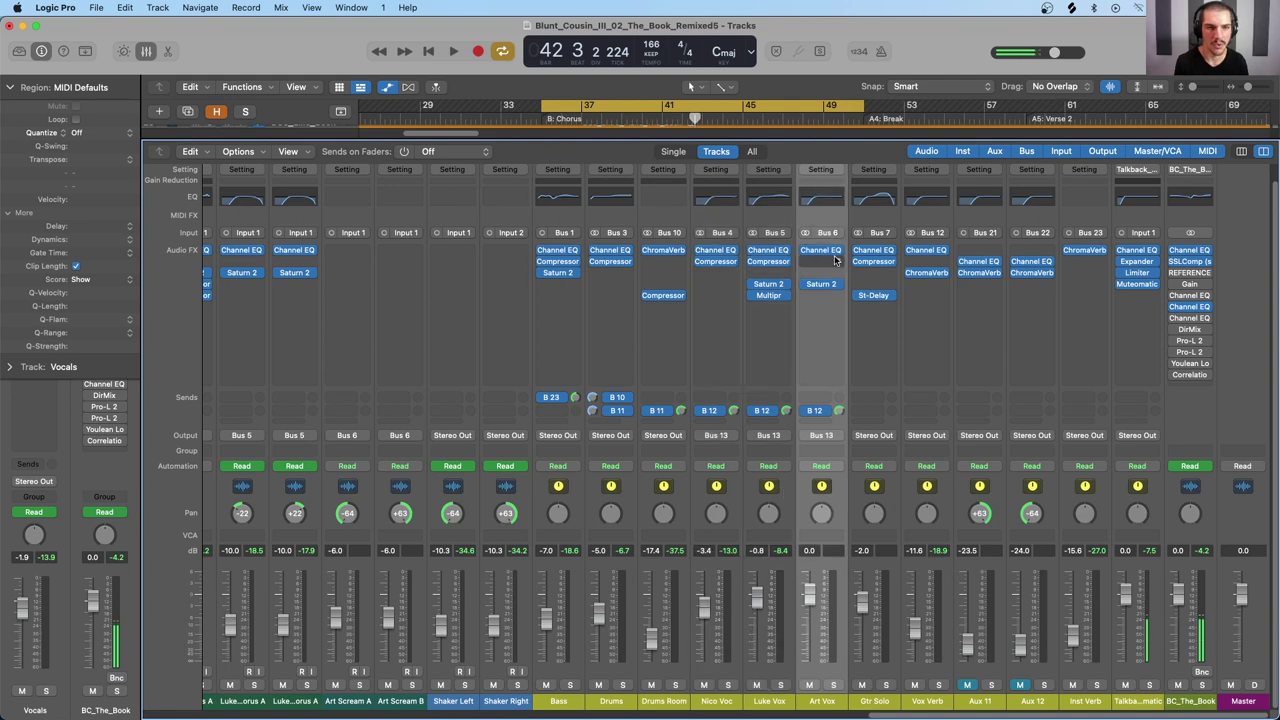
click(808, 195)
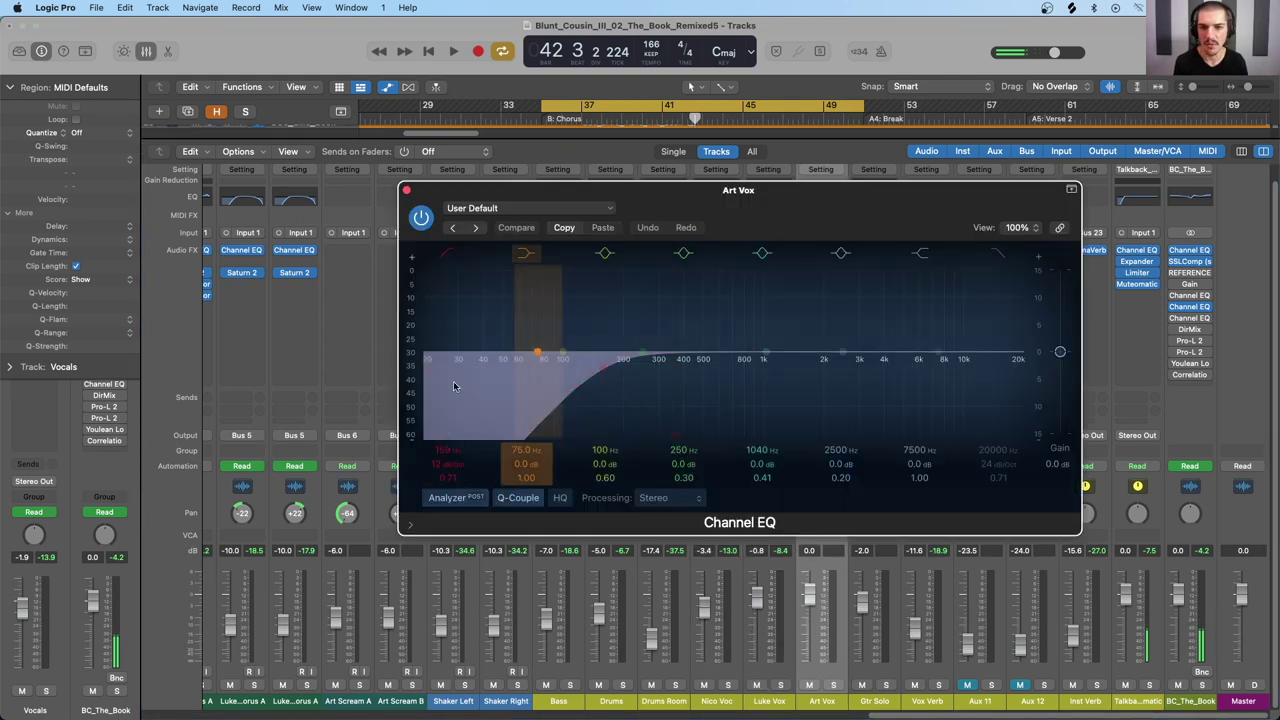
click(406, 190)
click(895, 498)
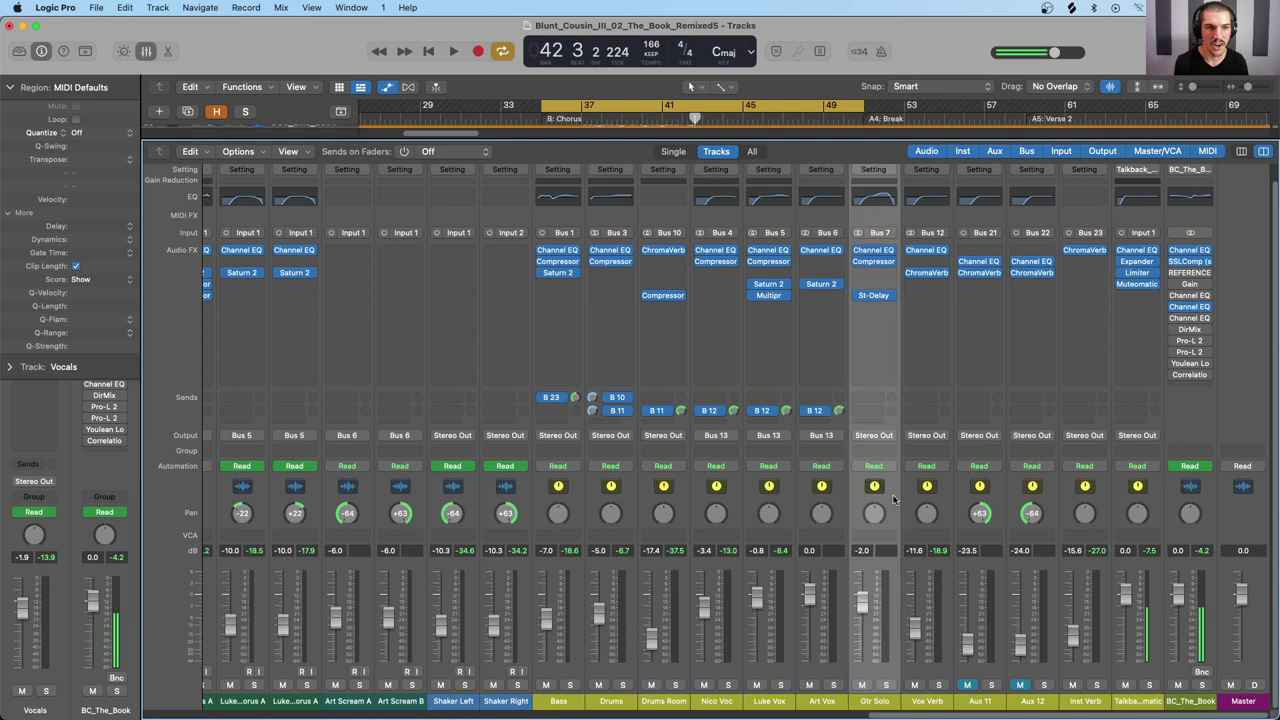
click(873, 198)
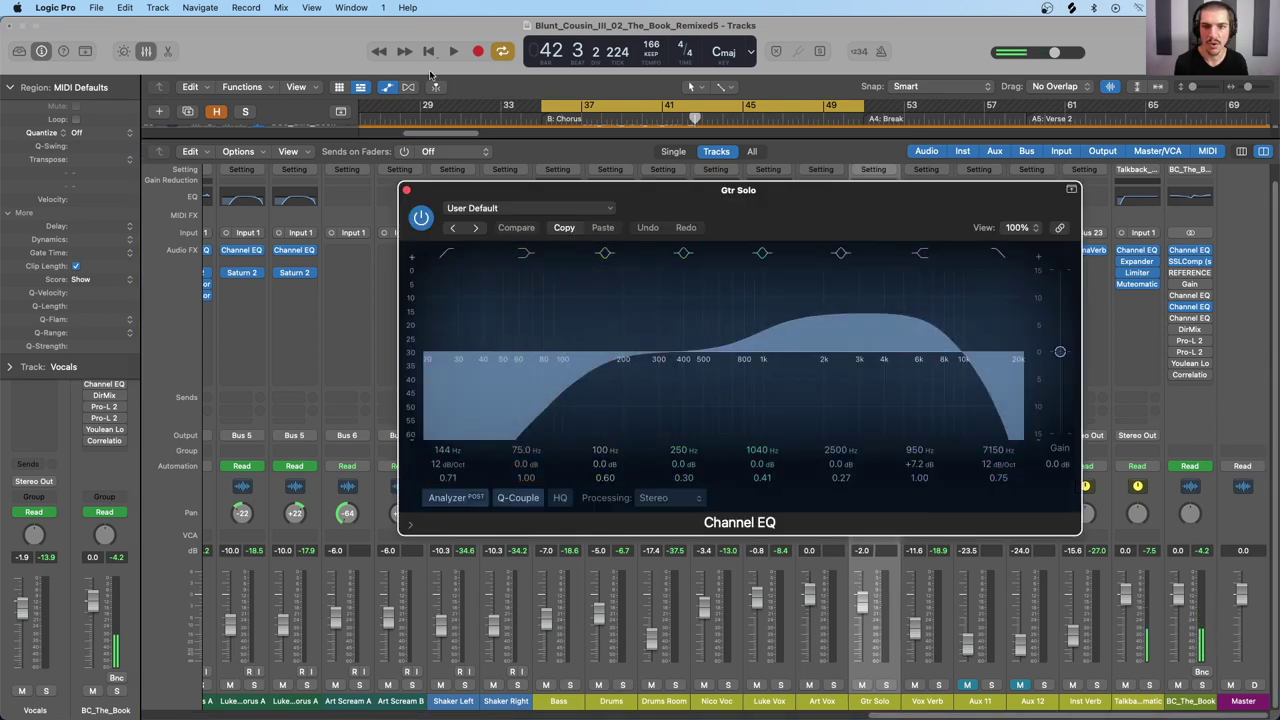
click(406, 190)
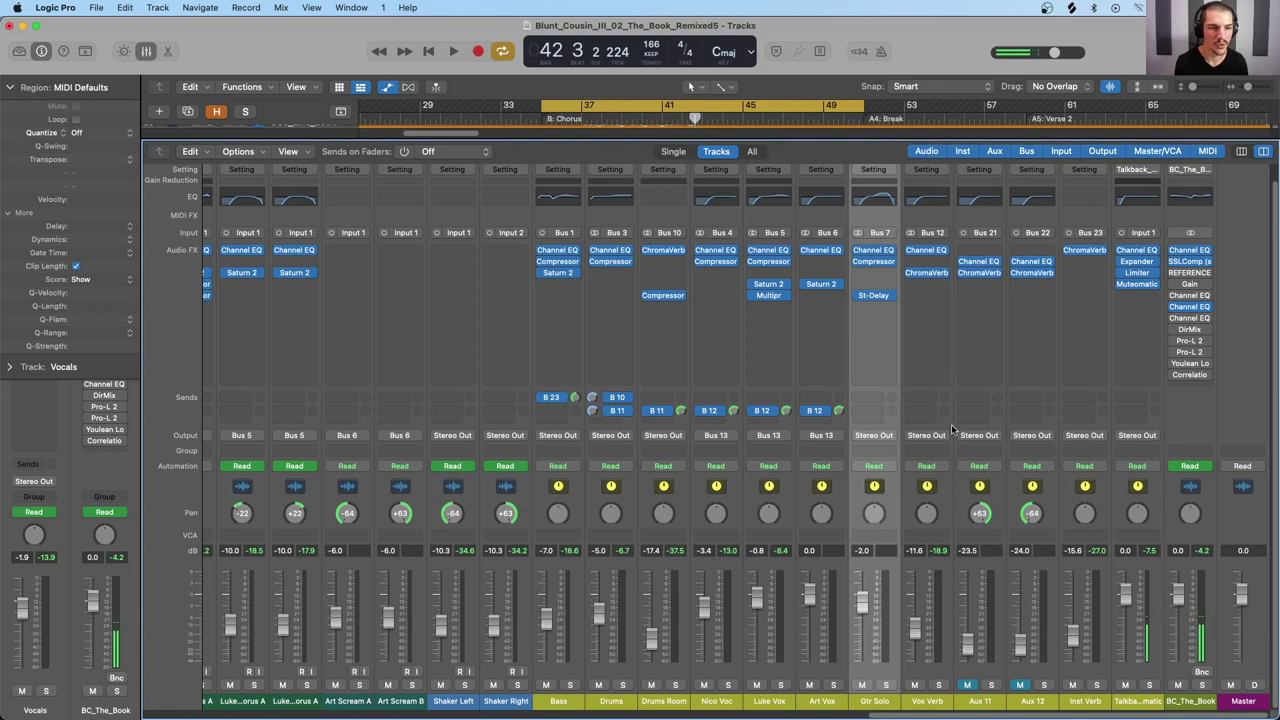
Step: Check the EQ curves of the Vox Verb, Aux 11 and Aux 12 channels one after another
click(948, 498)
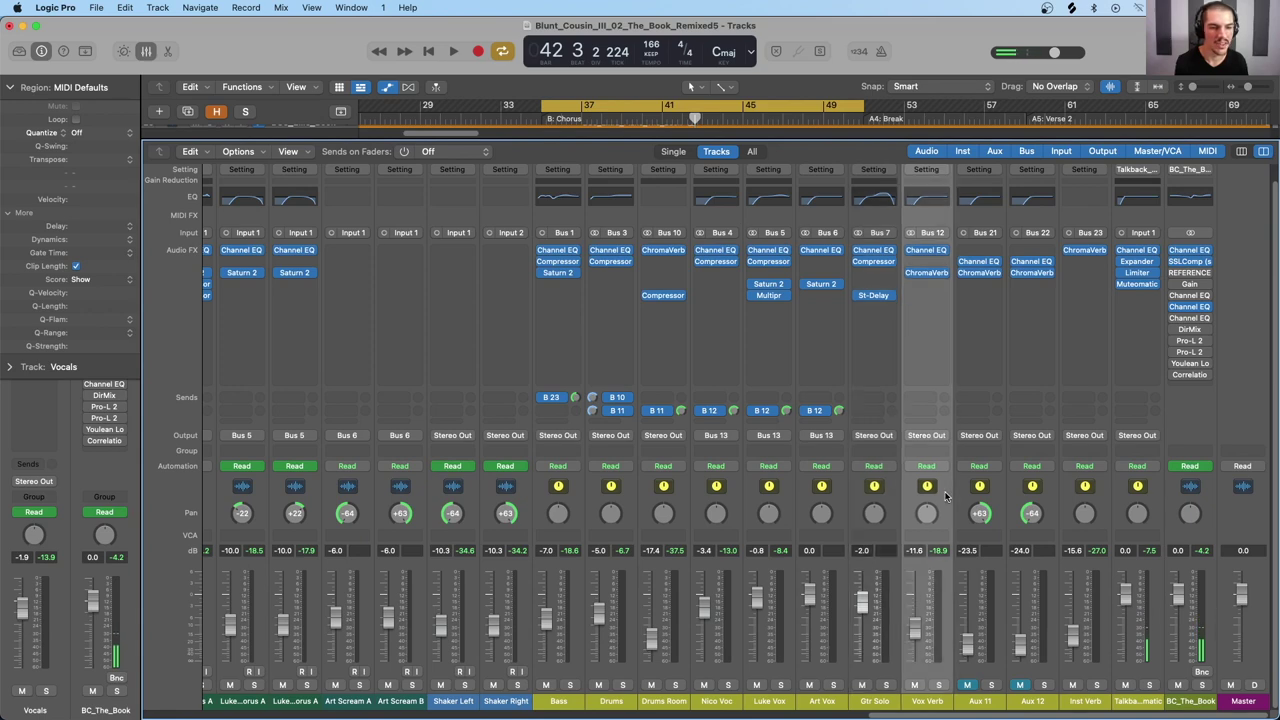
click(1000, 498)
click(1055, 496)
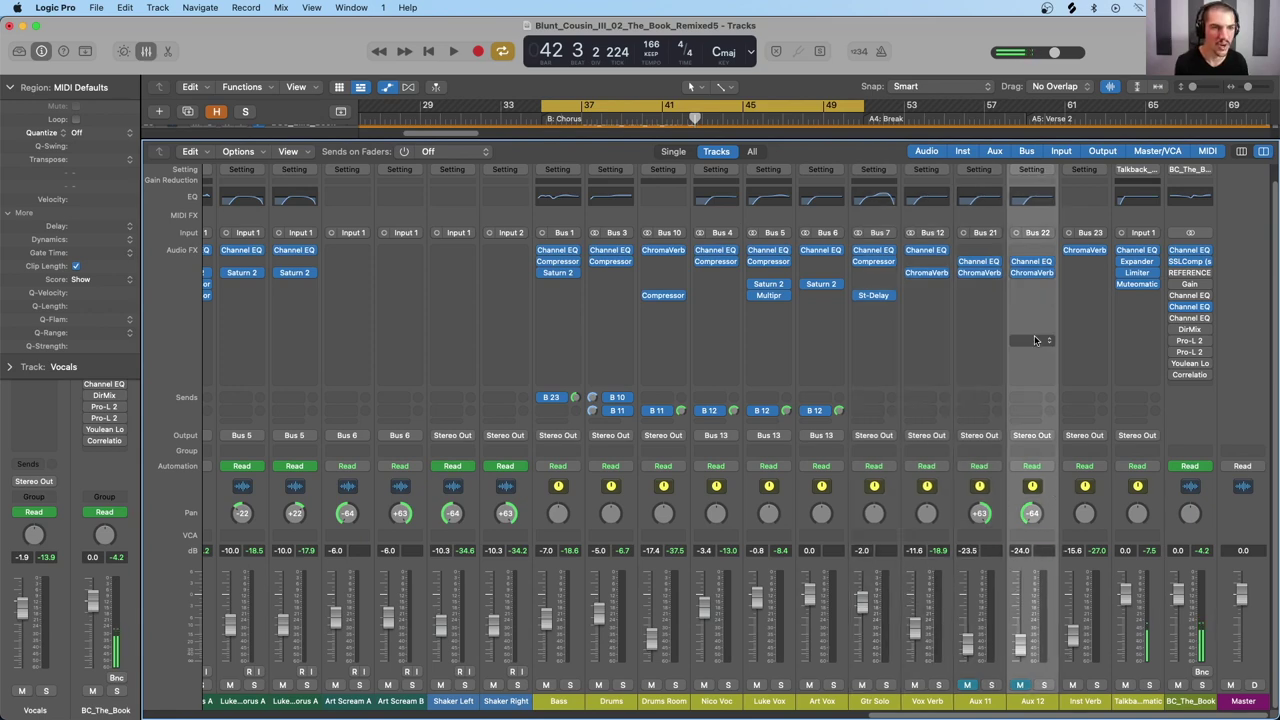
Step: Check the EQ curves of the snare, overhead and tom channels one after another
scroll(372, 497, left, 15)
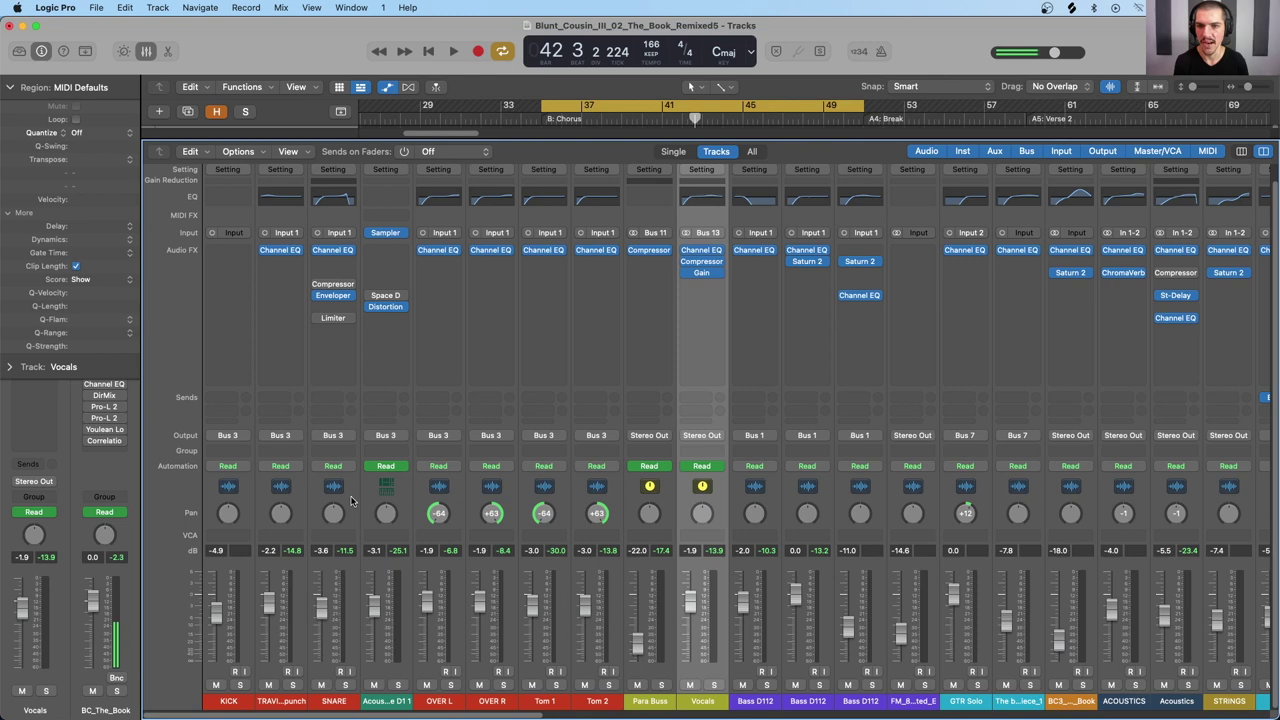
click(350, 500)
click(460, 504)
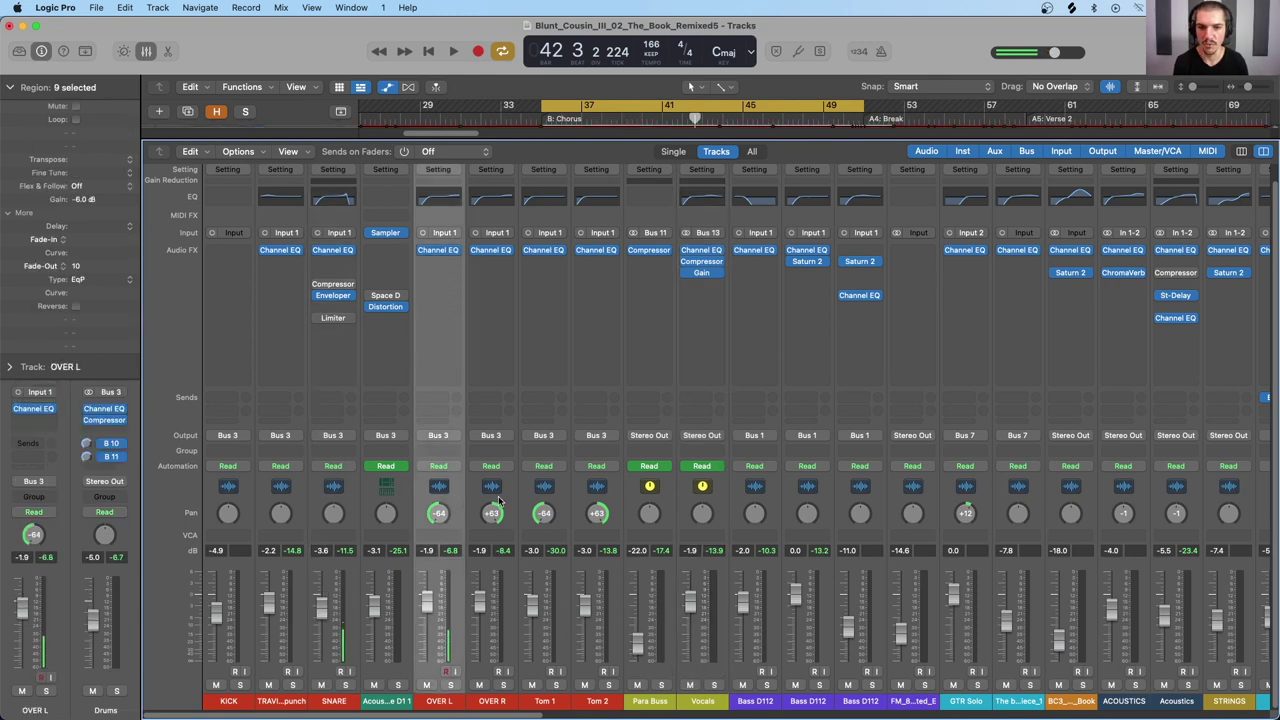
click(505, 502)
click(570, 508)
click(620, 503)
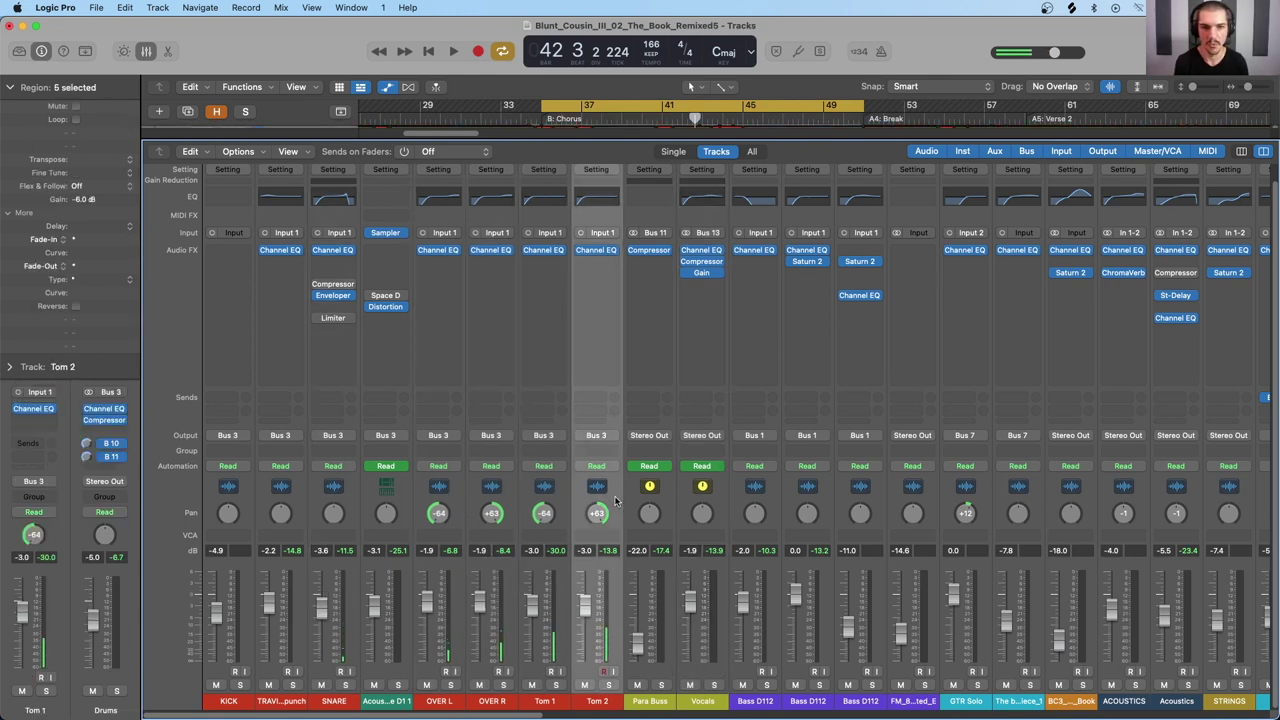
Step: Check the EQ curves of the three Bass D112 channels, taking the first two together
scroll(708, 505, right, 2)
click(795, 510)
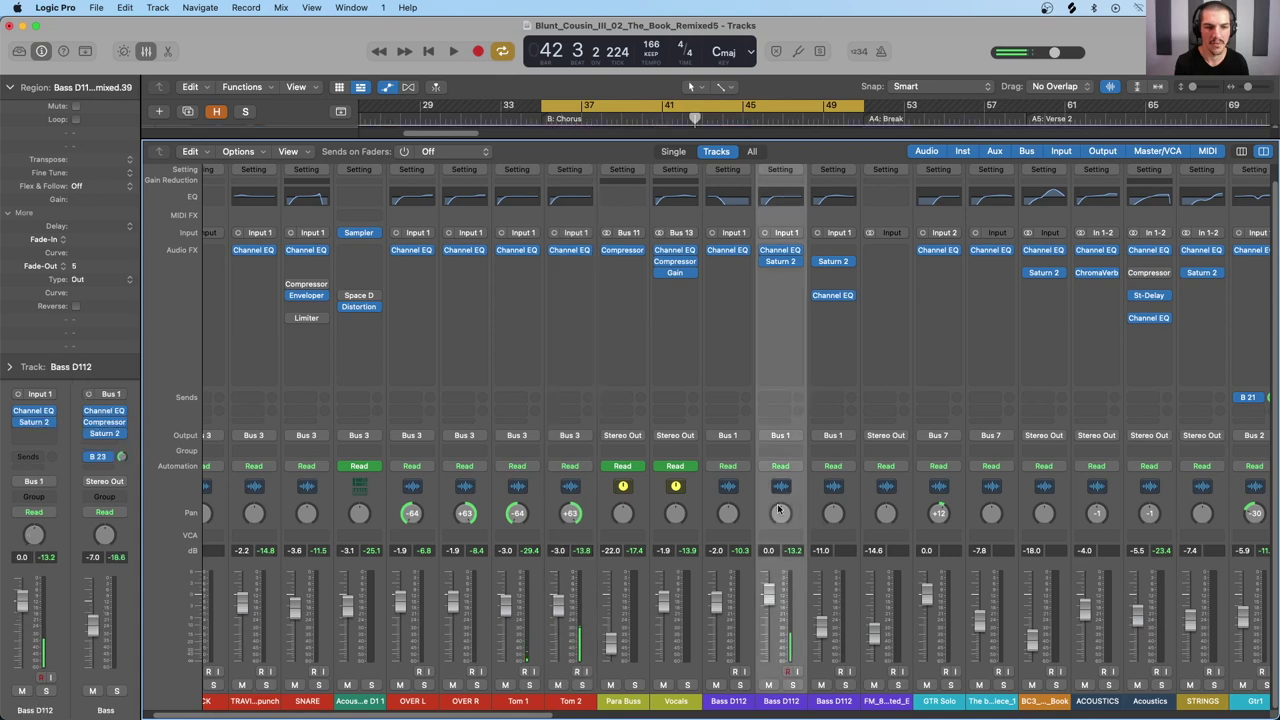
shift+click(743, 503)
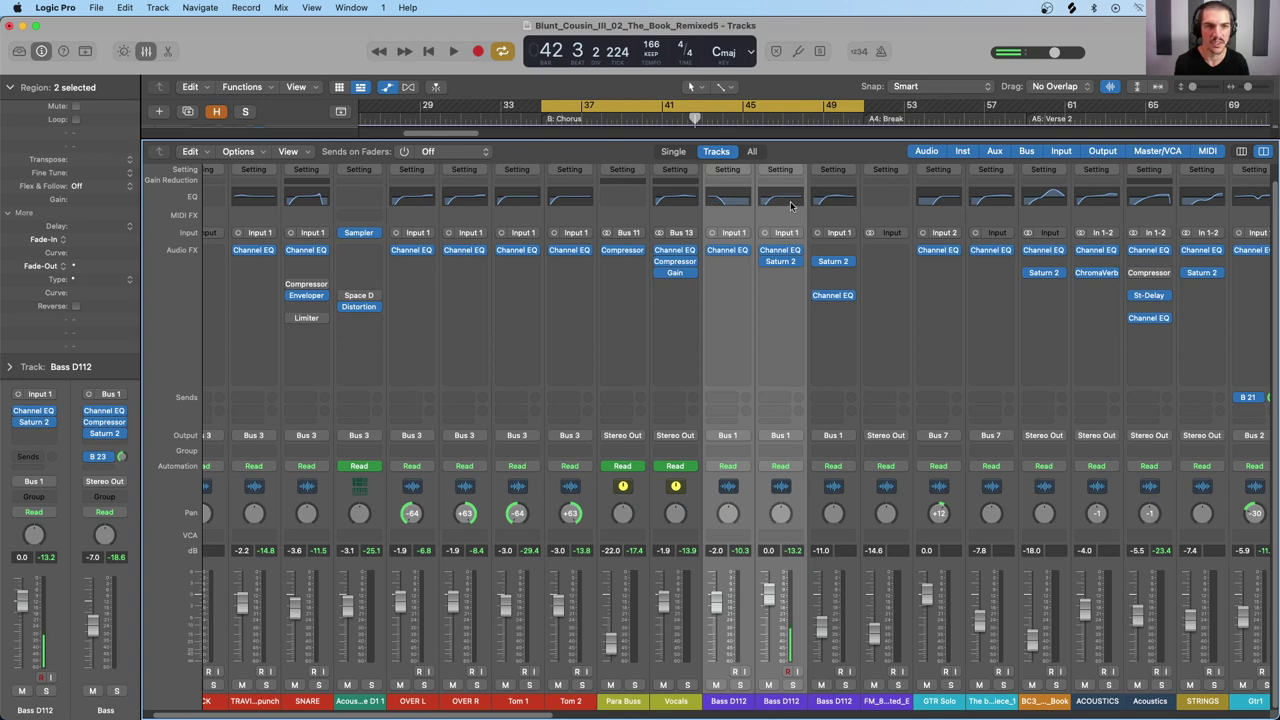
click(852, 510)
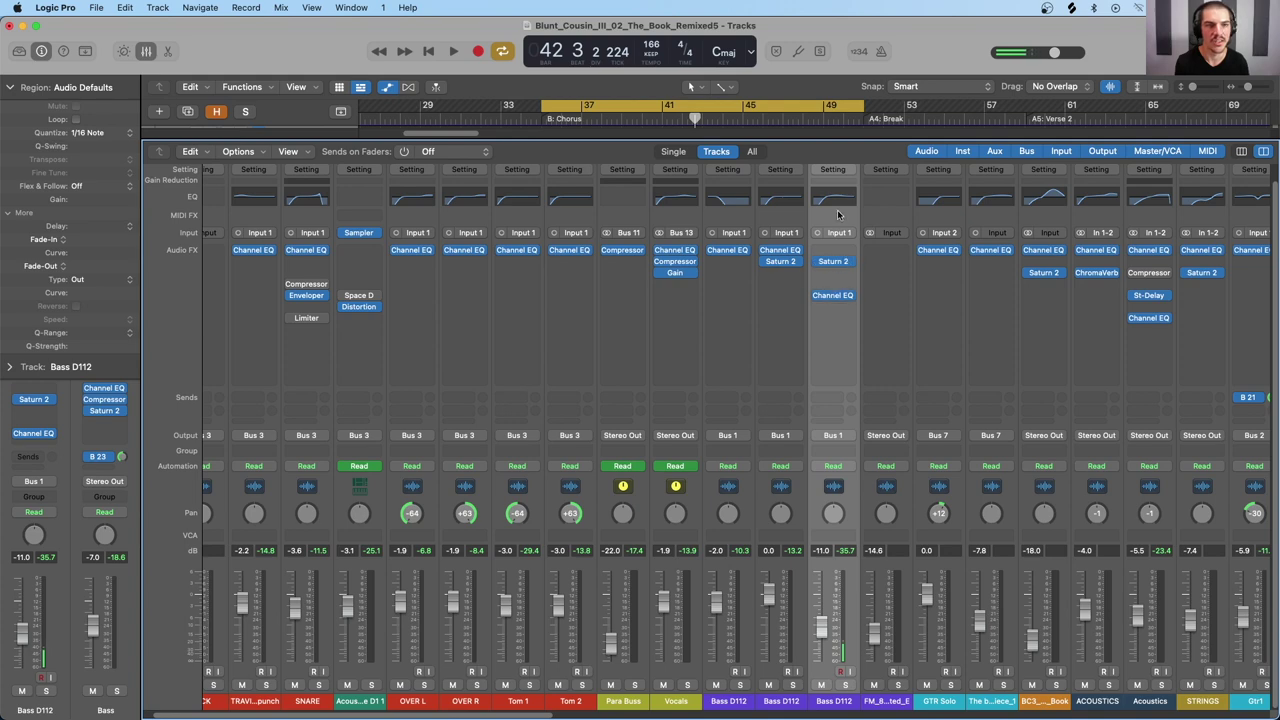
Step: Examine the EQ curves across the remaining instrument, guitar and vocal channels up to the aux and output channels
scroll(825, 202, right, 3)
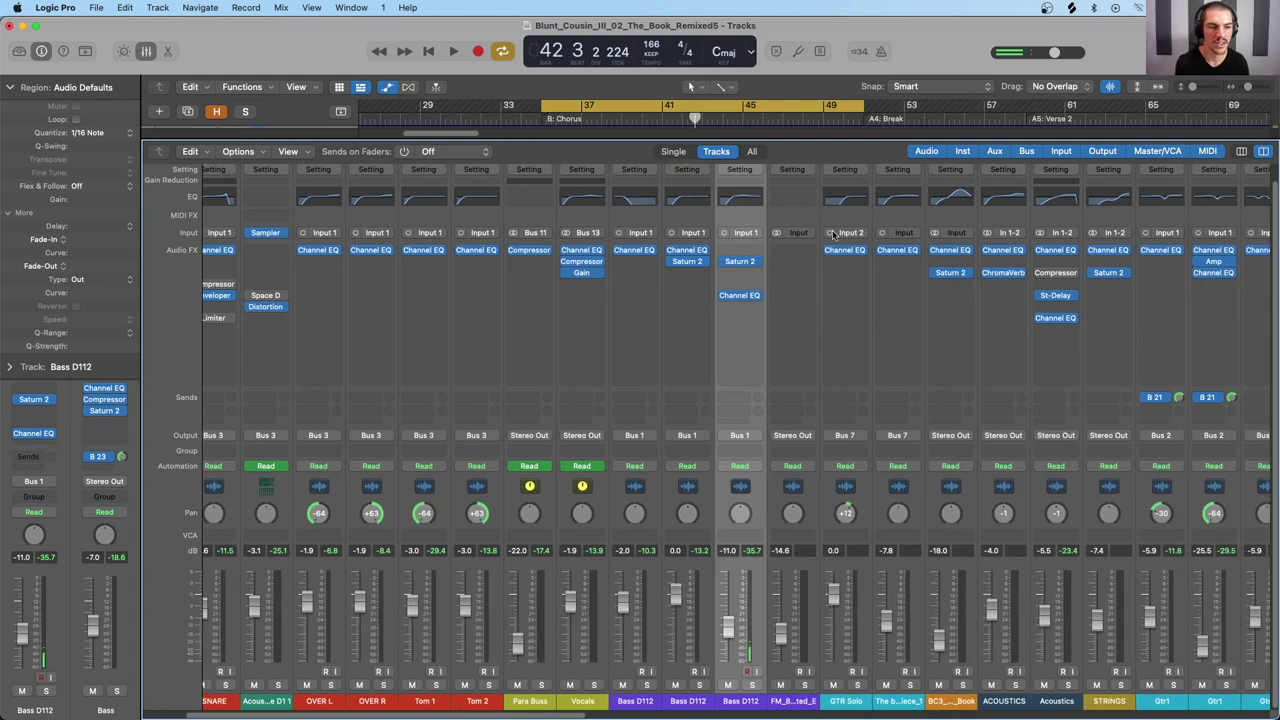
scroll(938, 309, right, 3)
scroll(938, 309, right, 2)
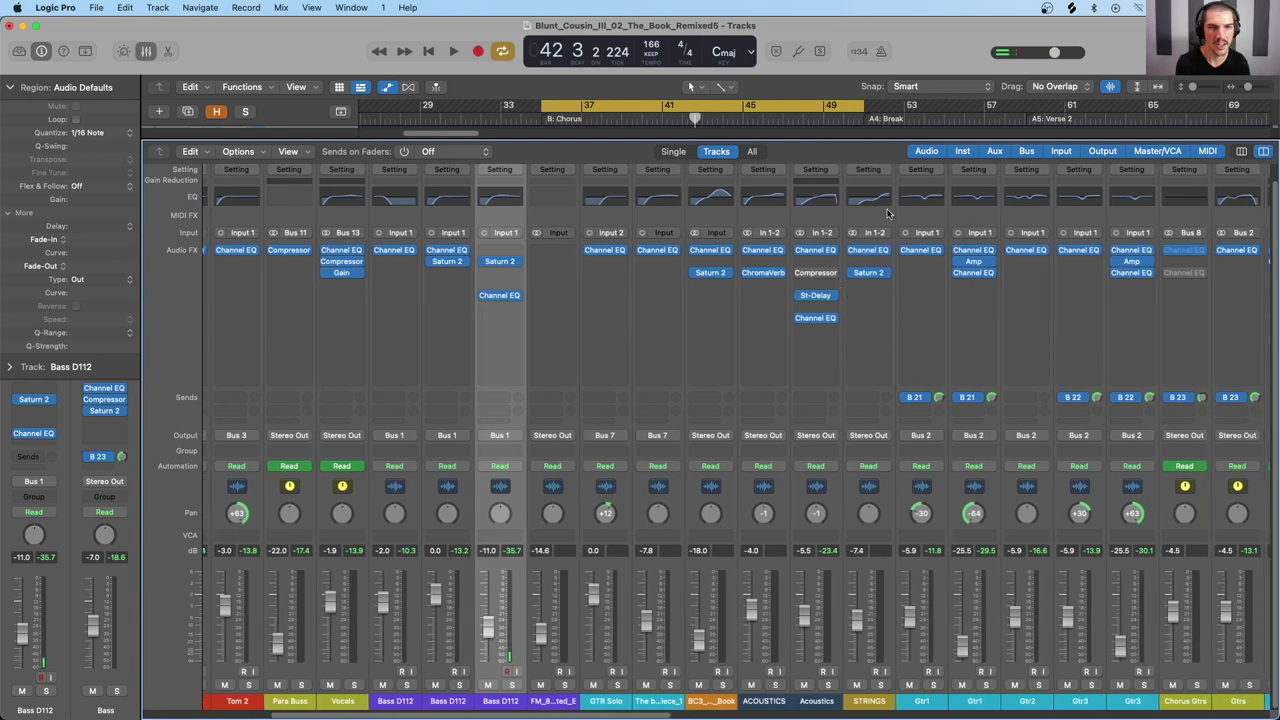
scroll(914, 309, right, 3)
scroll(914, 309, right, 9)
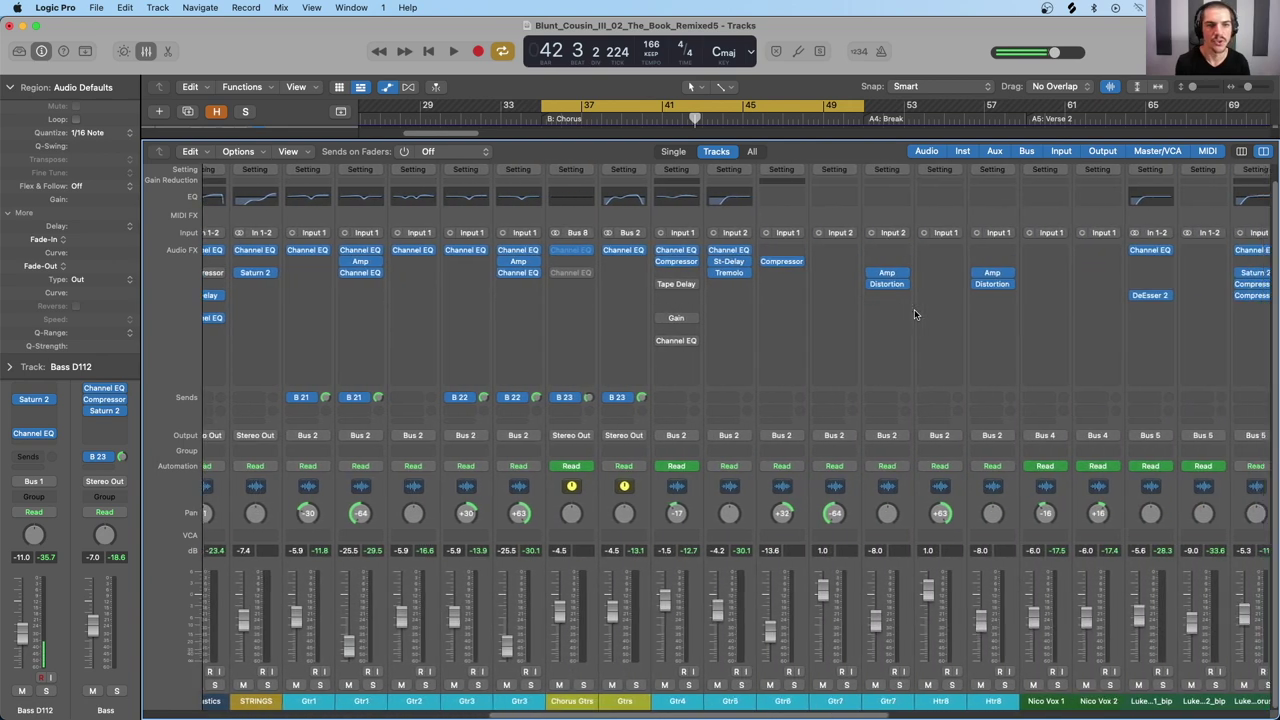
scroll(740, 386, right, 9)
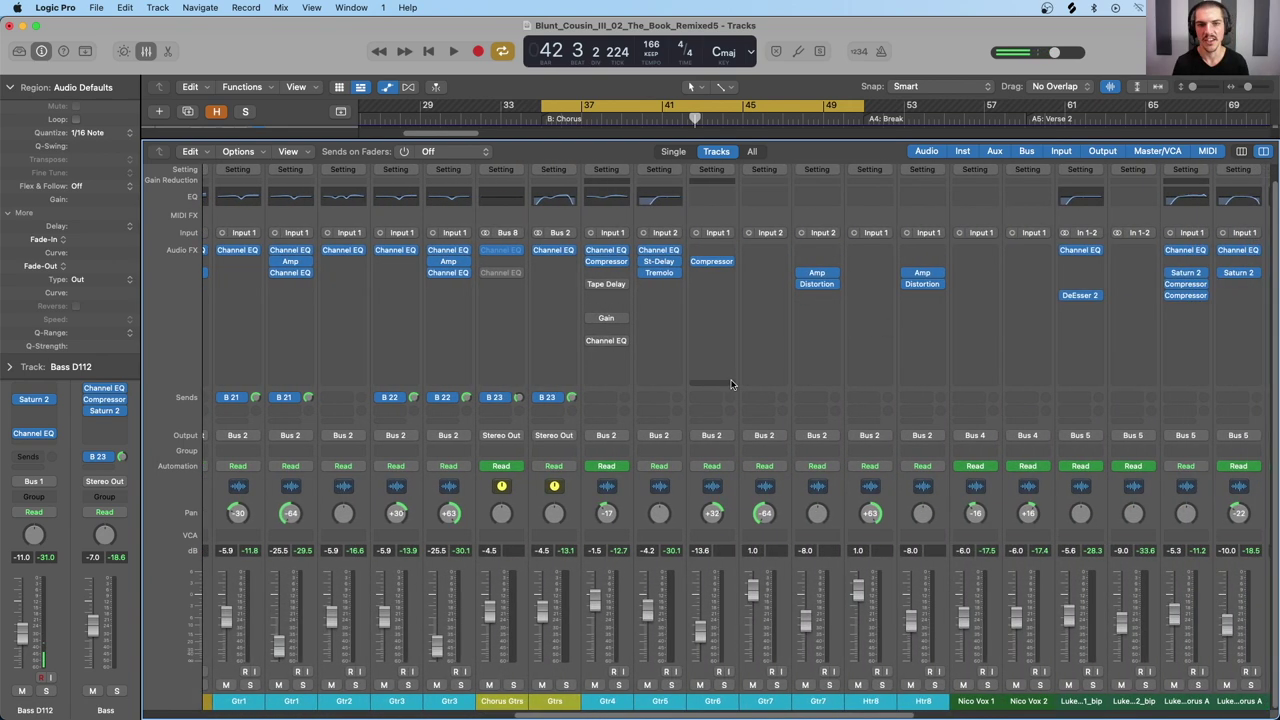
scroll(730, 384, right, 10)
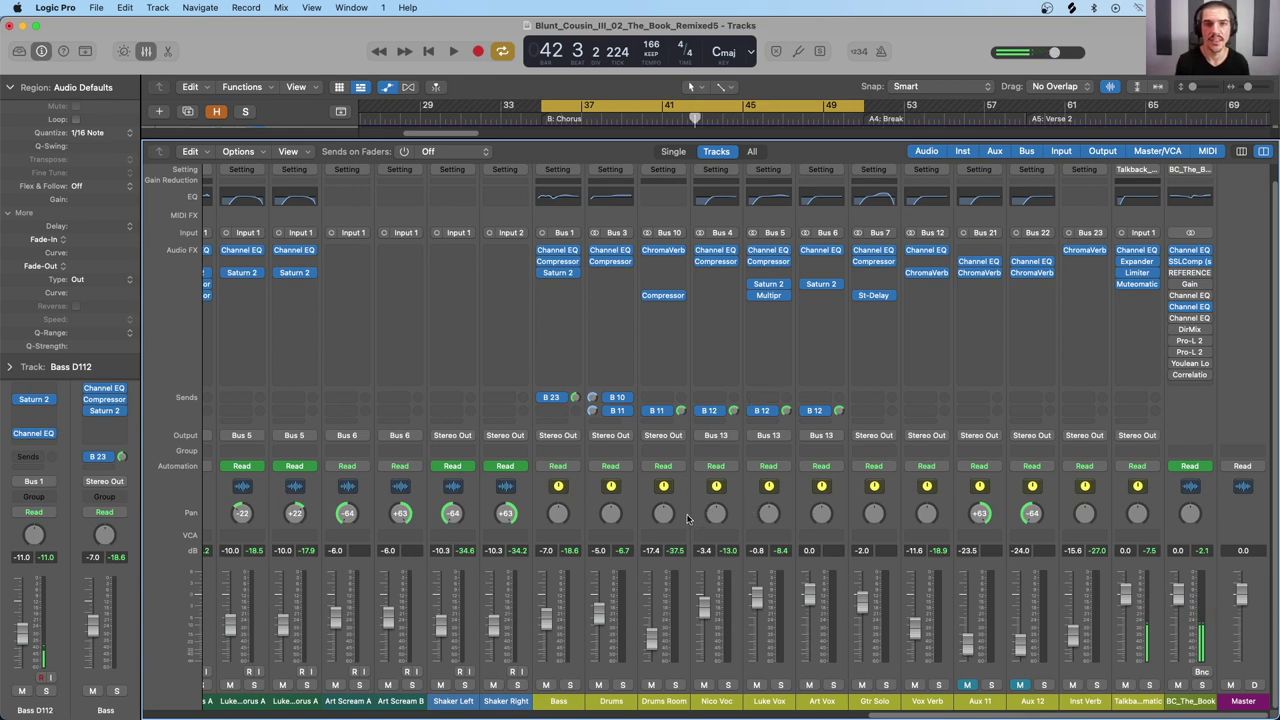
Step: Select the Gtrs bus and open its Channel EQ to inspect the low cut
scroll(686, 516, left, 15)
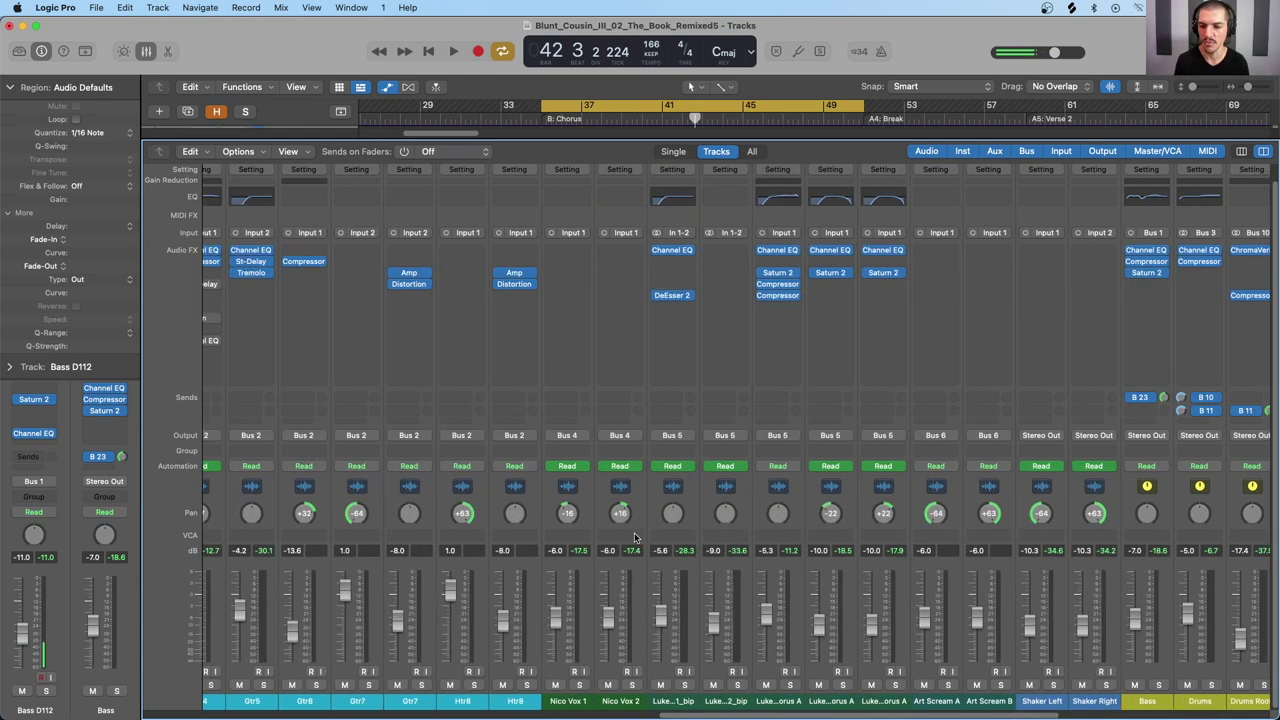
scroll(634, 532, left, 3)
click(604, 498)
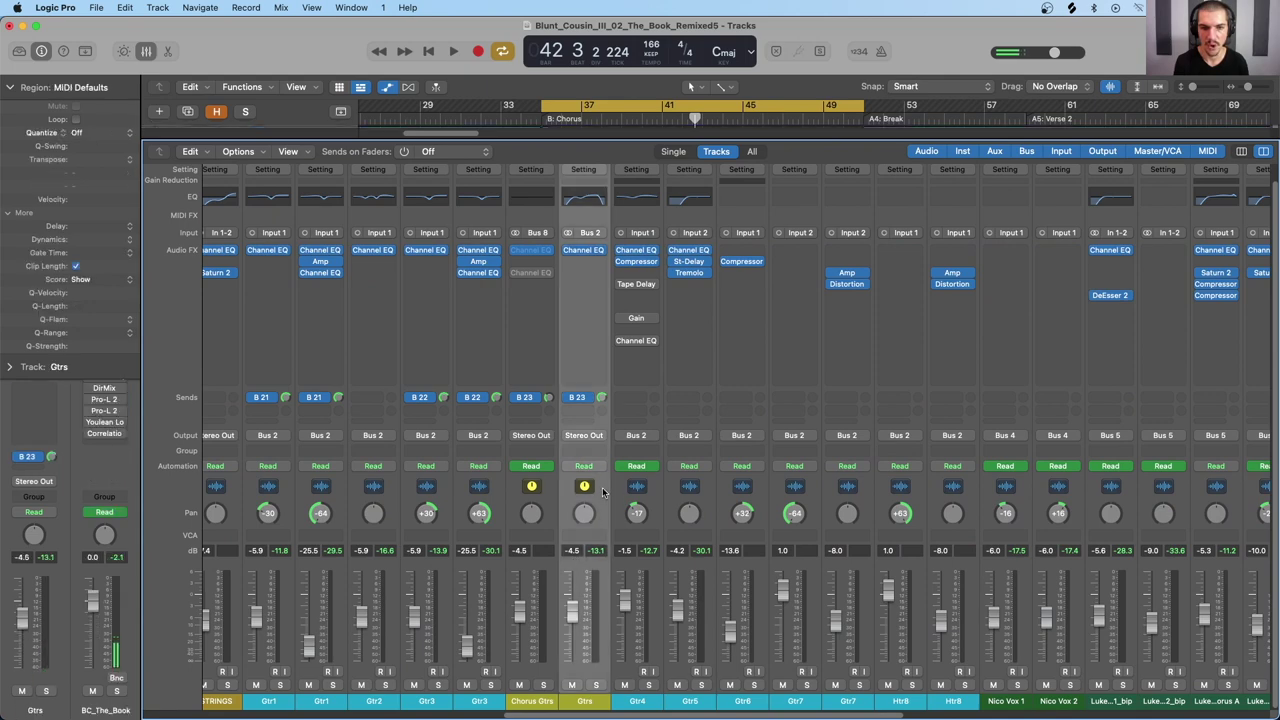
click(586, 197)
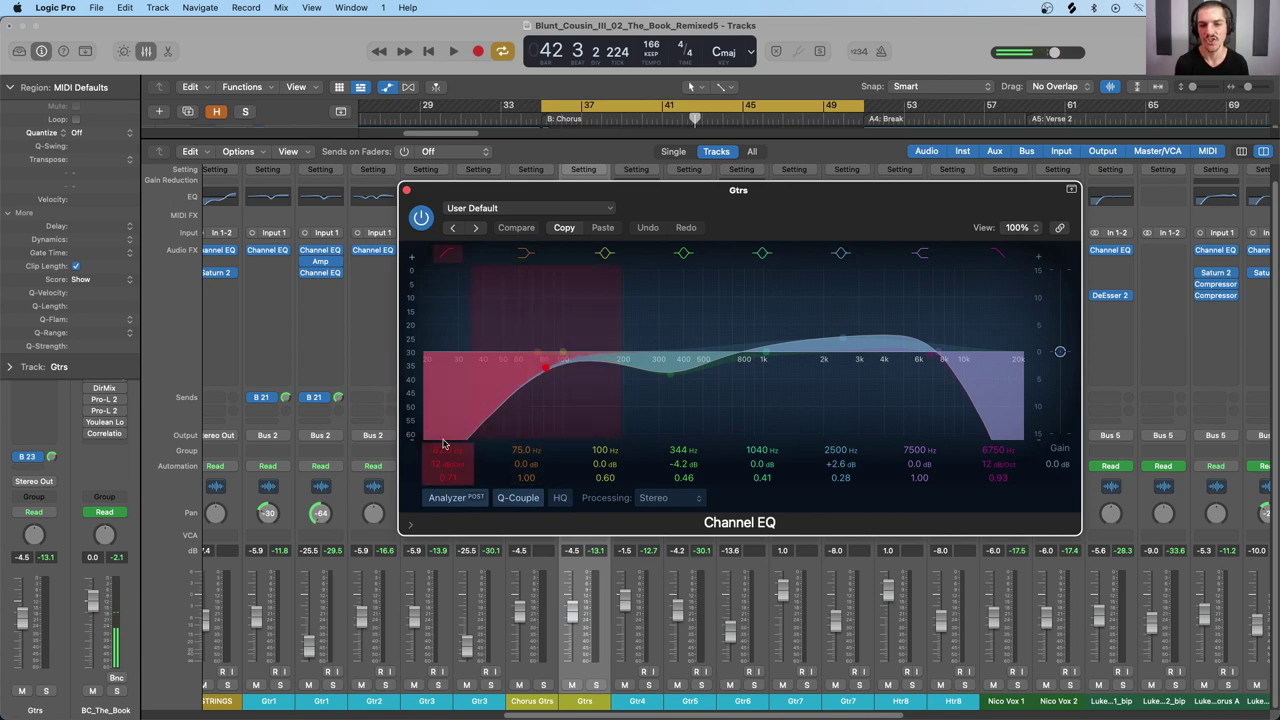
Step: Audition the soloed Gtrs bus over the chorus while bypassing and re-enabling its Channel EQ's low cut
click(545, 372)
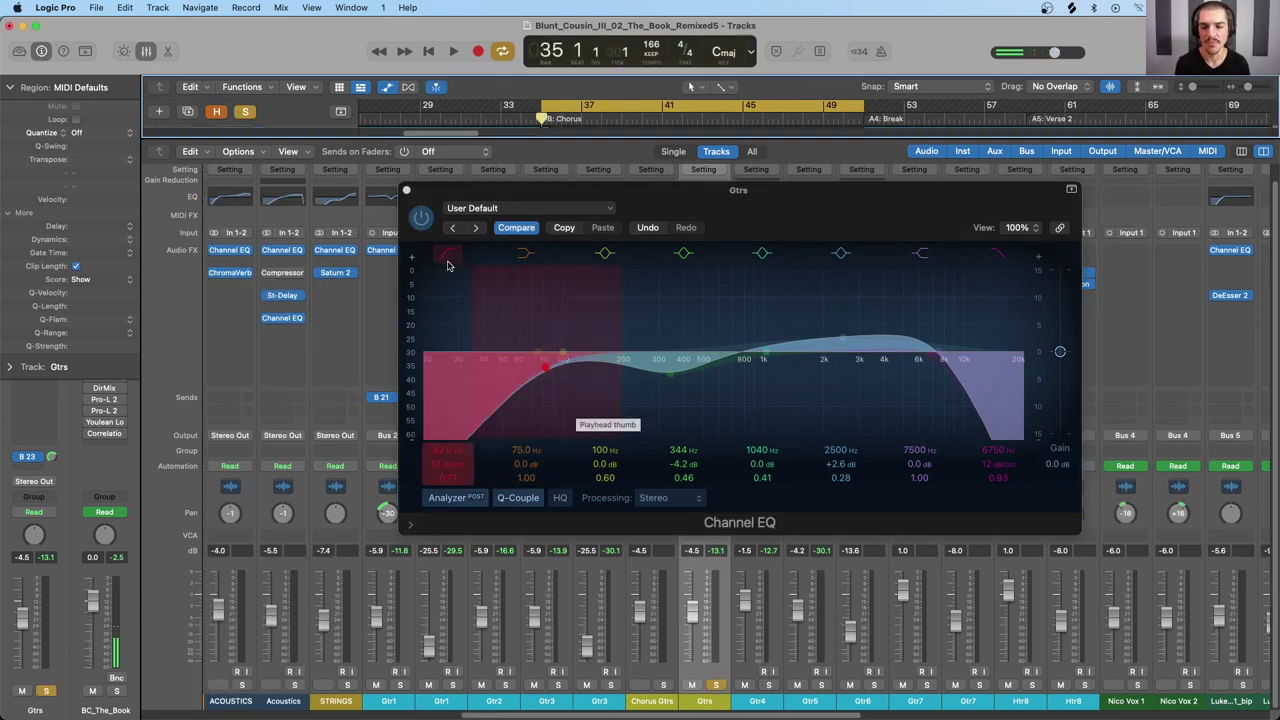
key(space)
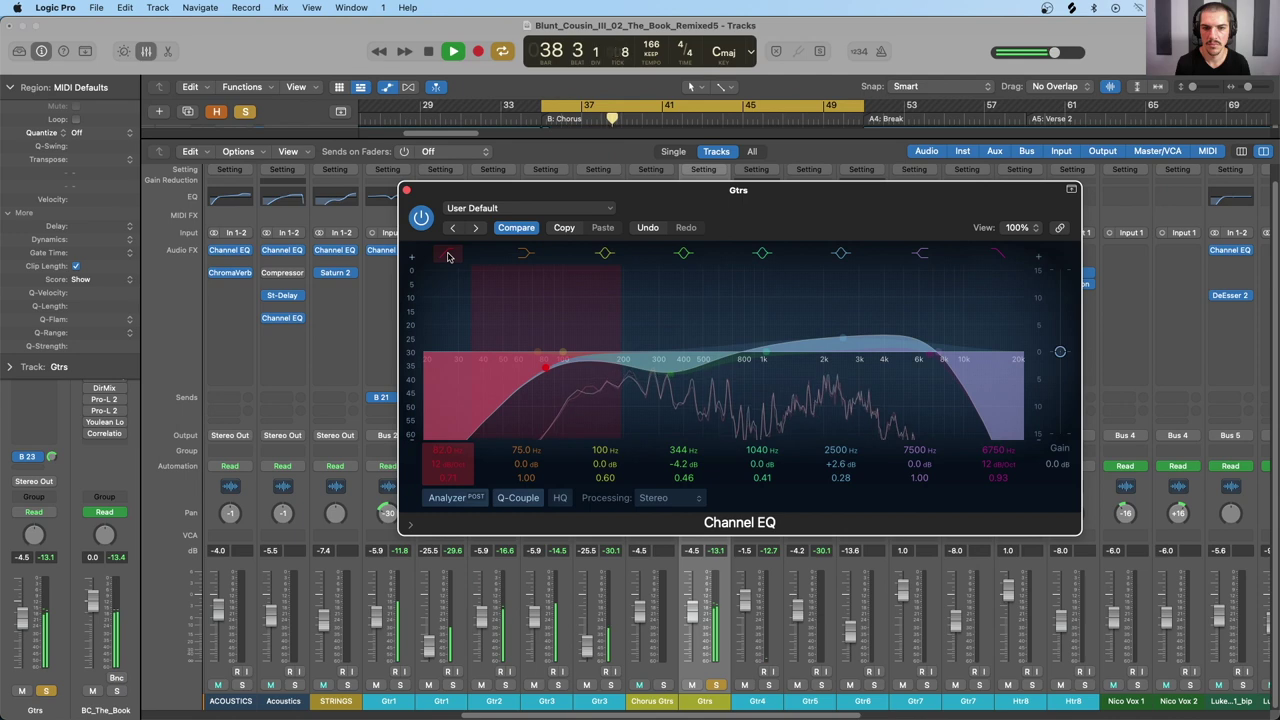
click(448, 257)
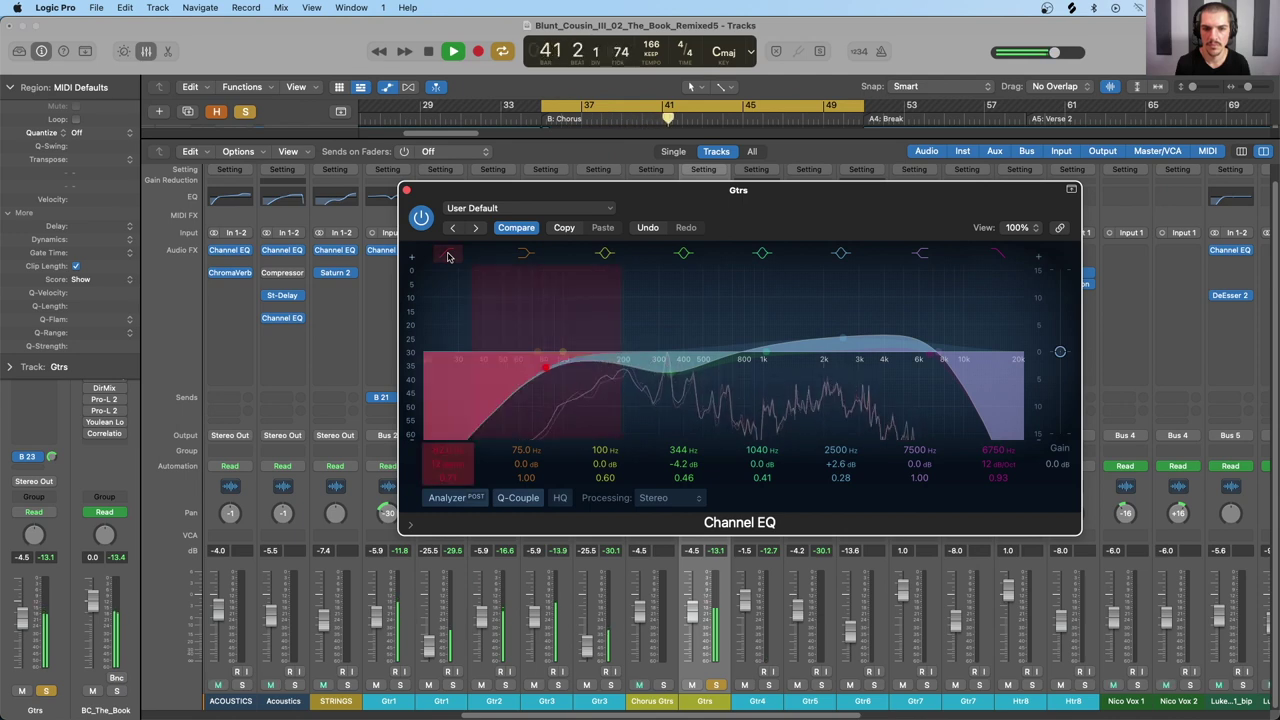
click(448, 257)
key(space)
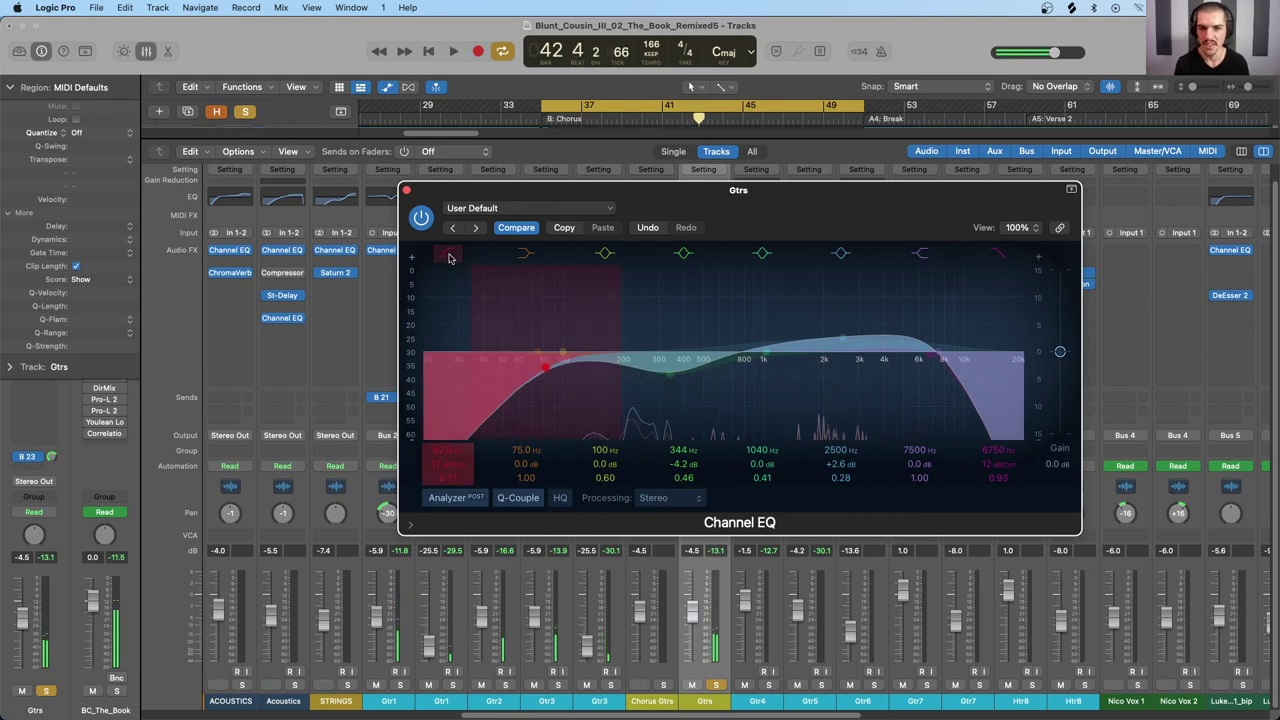
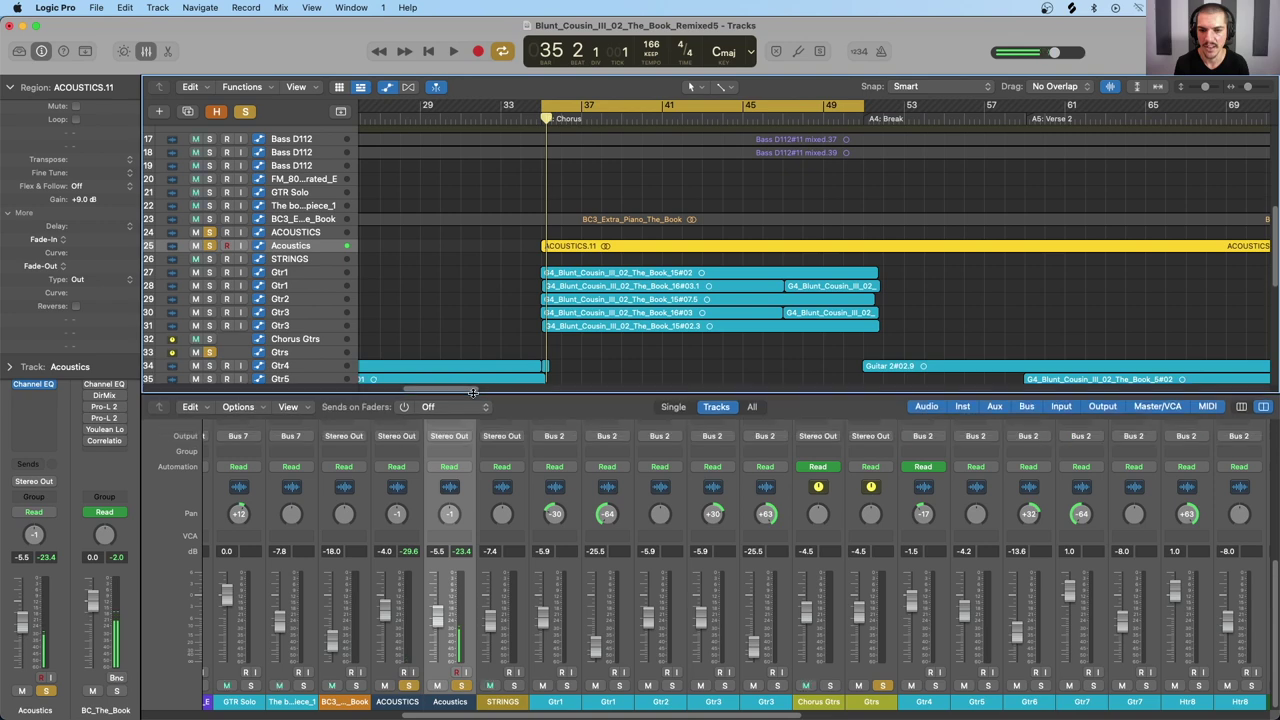
Step: Open the Acoustics channel's EQ and compare the soloed chorus with its low cut on and off, leaving it on
scroll(461, 348, up, 3)
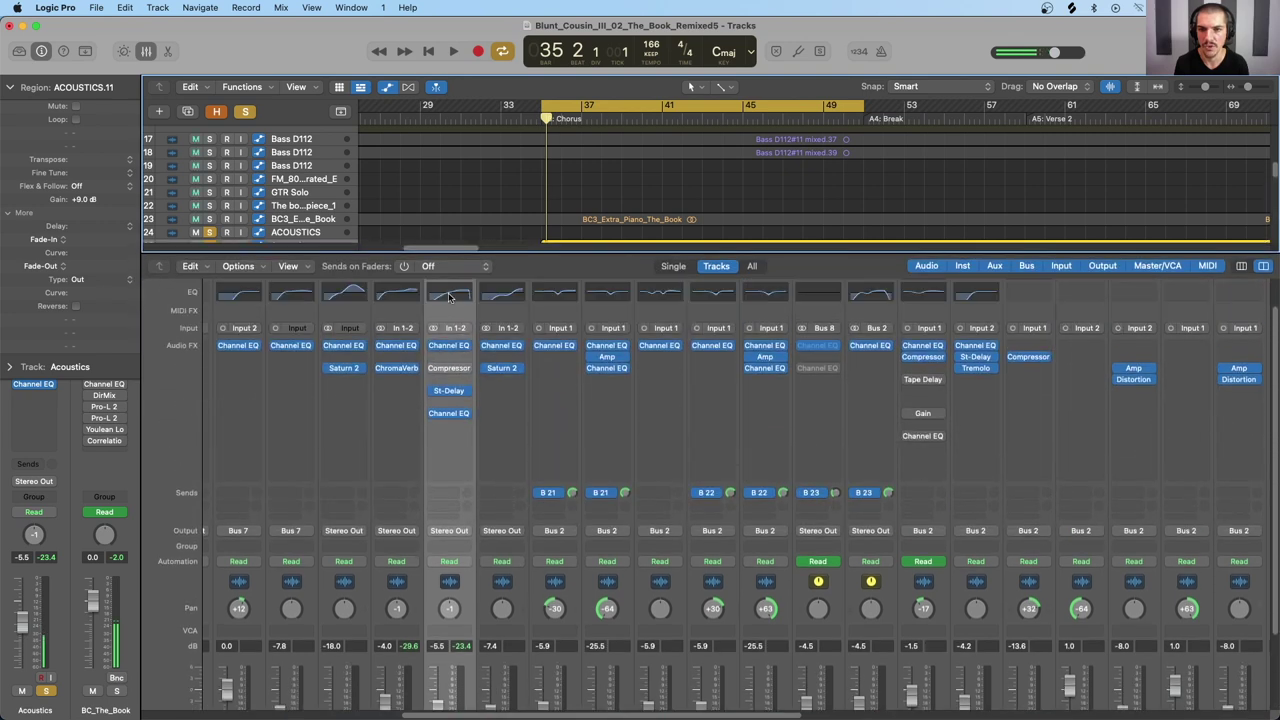
click(458, 297)
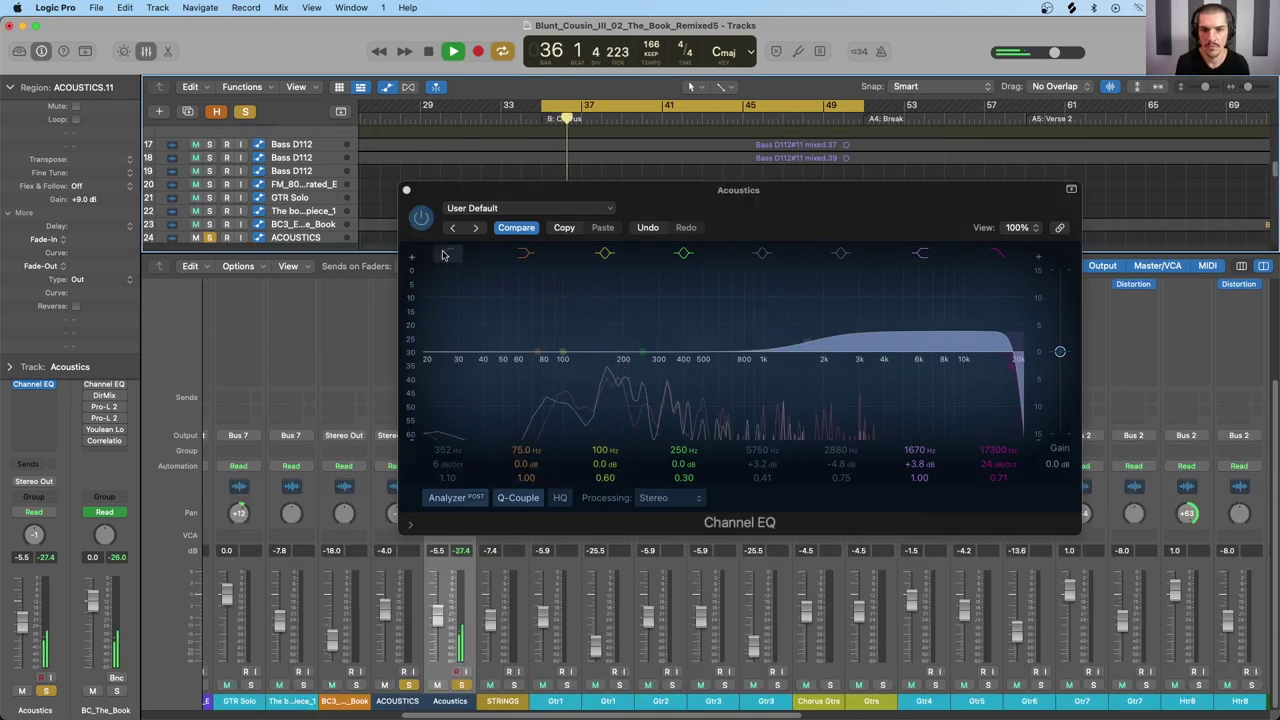
click(445, 255)
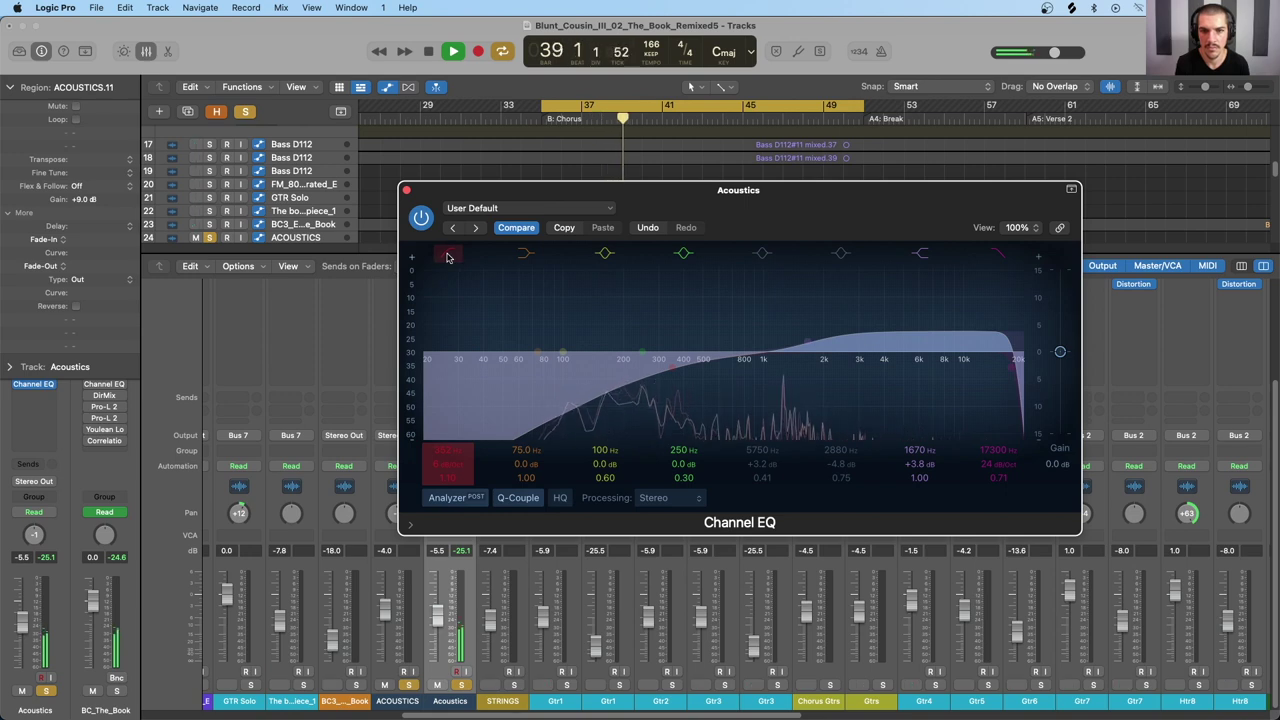
click(447, 256)
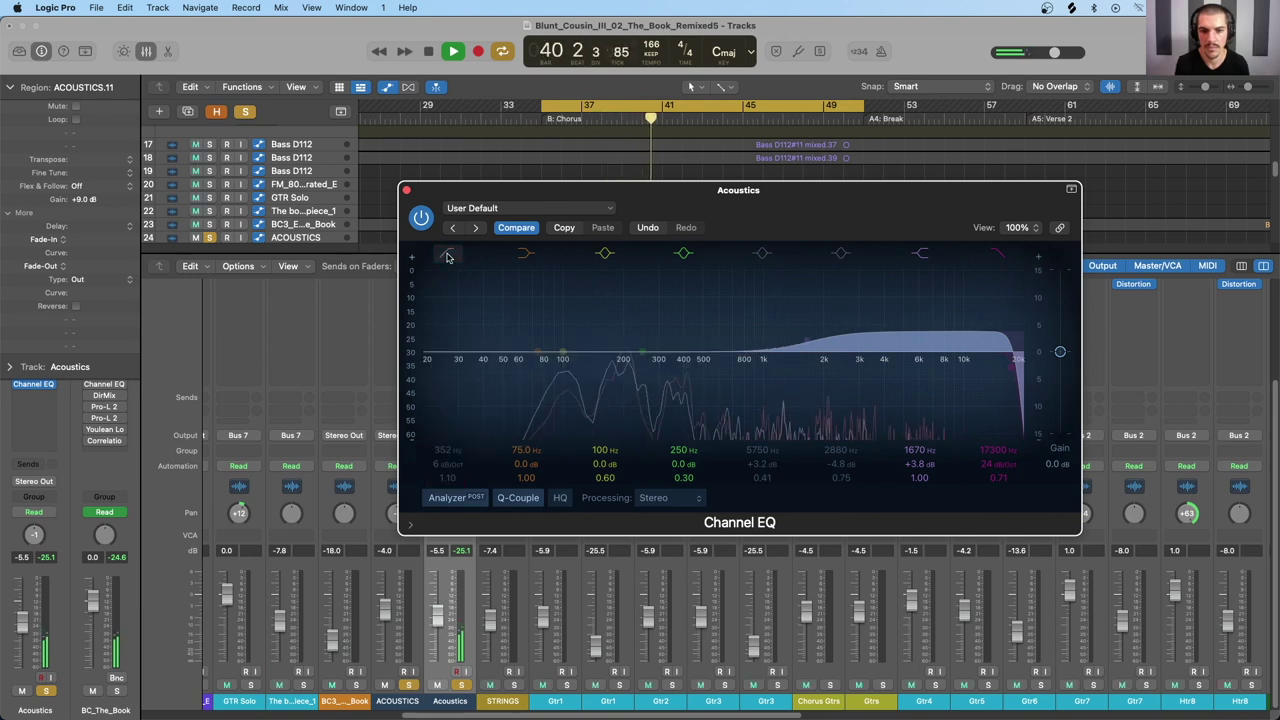
click(447, 256)
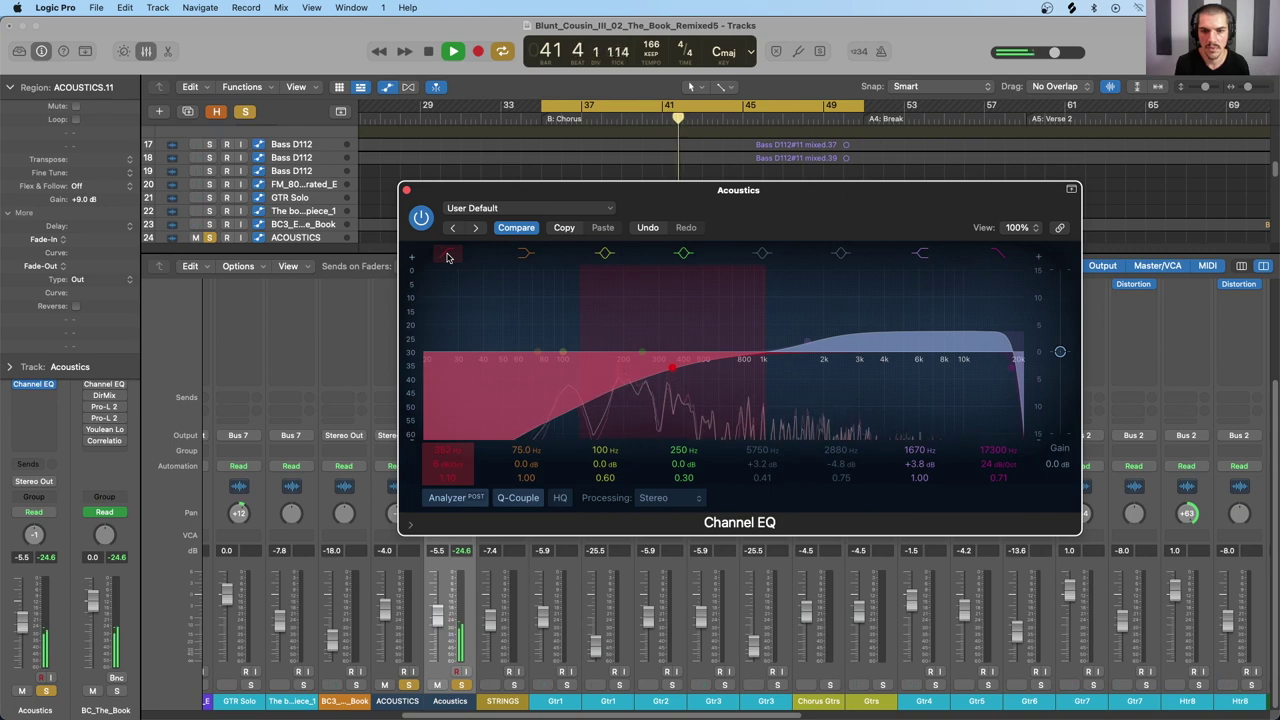
key(space)
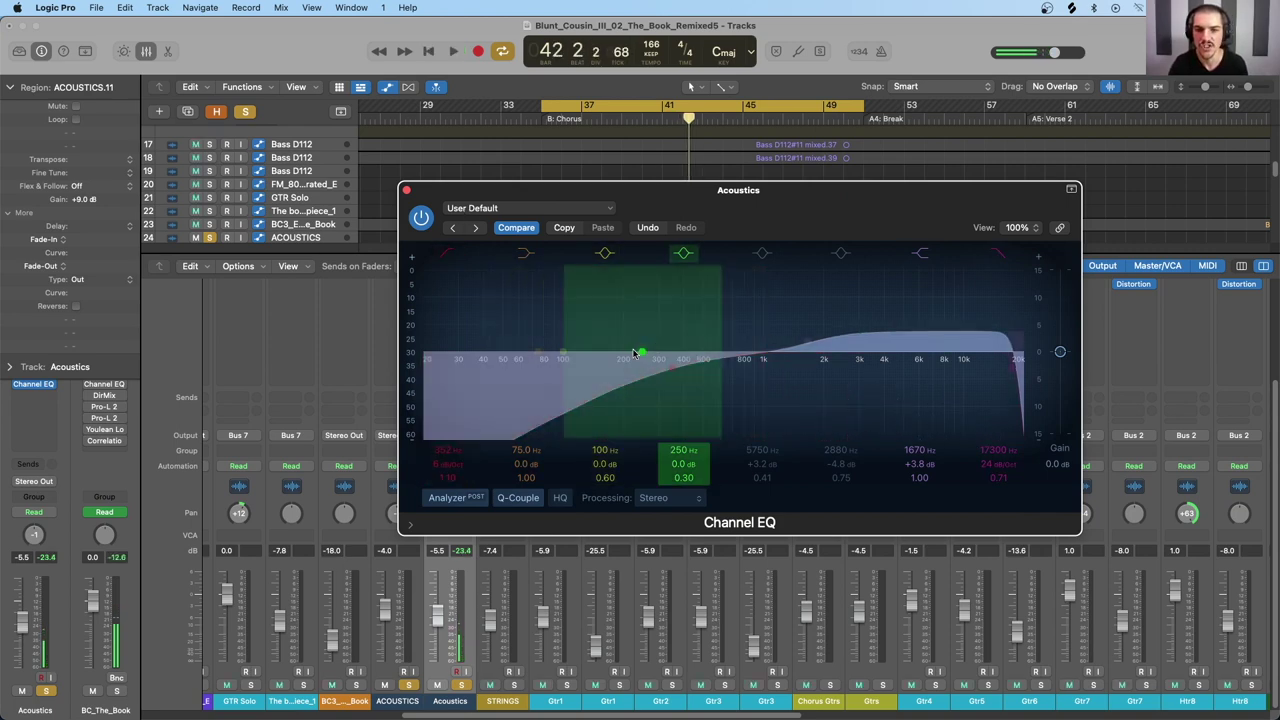
Step: Clear all solos and play the chorus with the full mix, keeping the Acoustics EQ in view
drag(669, 194, 683, 288)
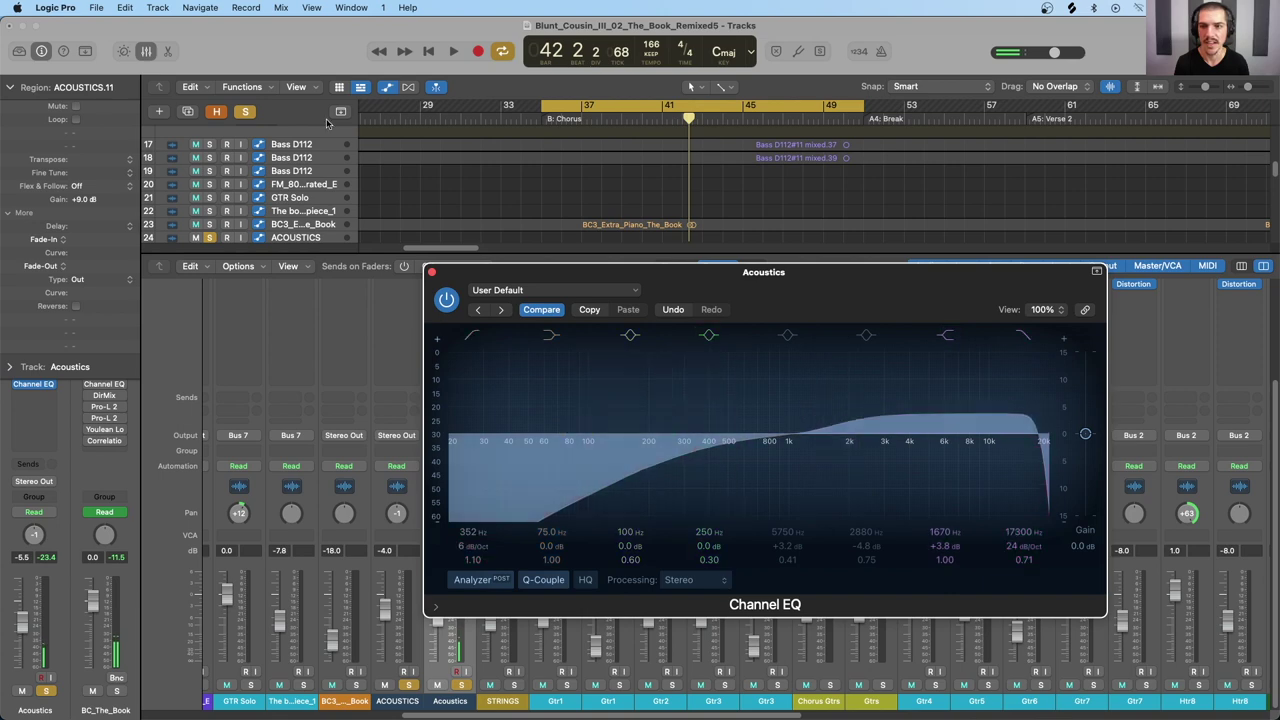
click(246, 112)
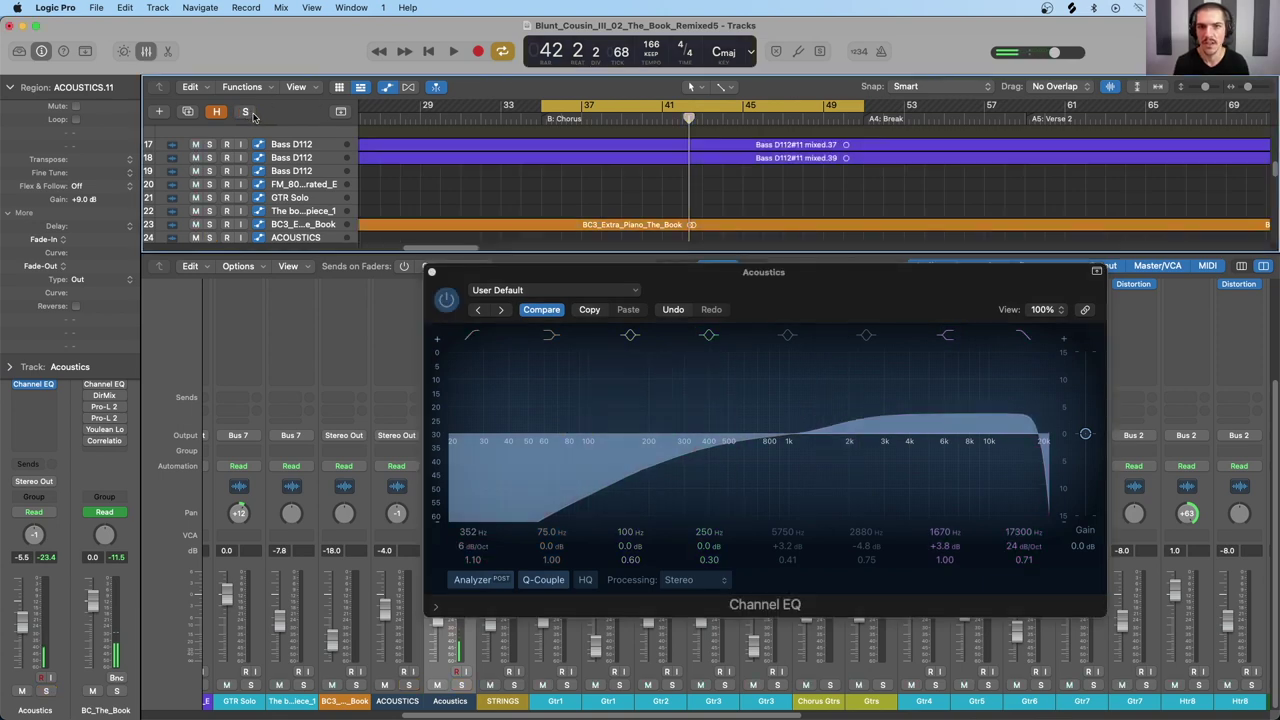
key(space)
drag(703, 277, 649, 227)
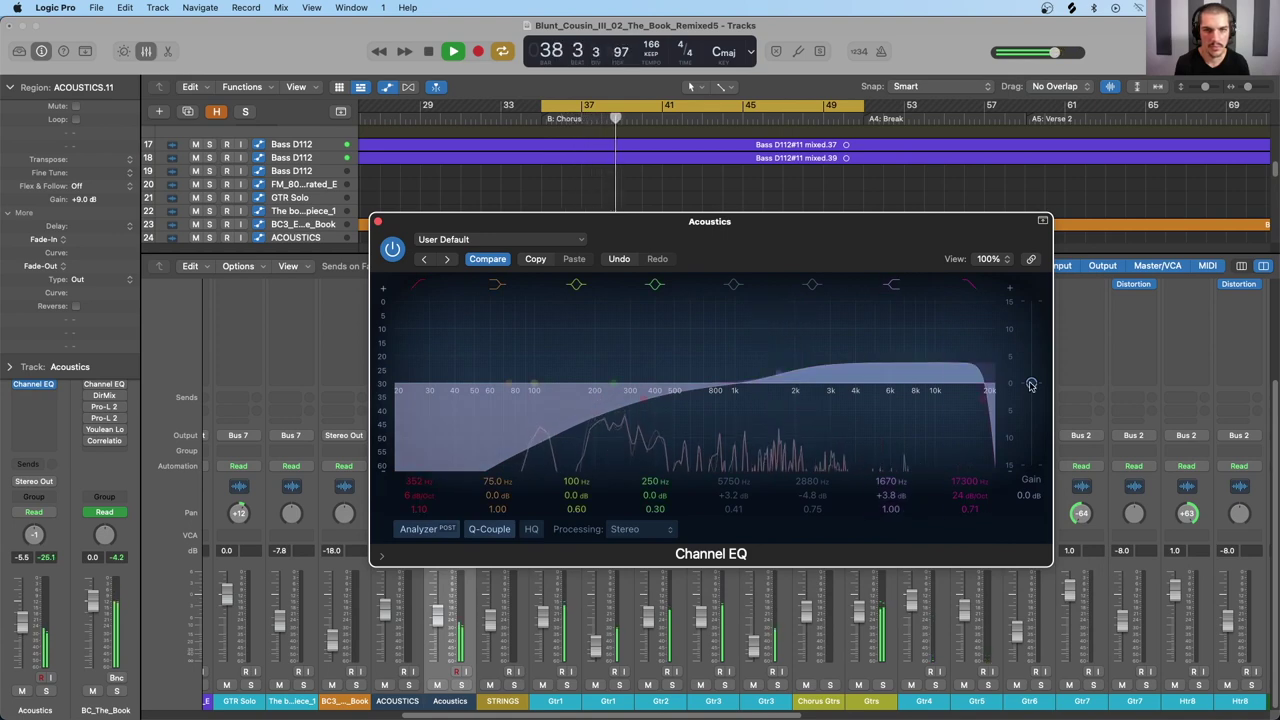
Step: Audition the Acoustics EQ's output gain at +9.7 dB within the mix, return it to 0 dB and stop playback
drag(1031, 385, 1031, 352)
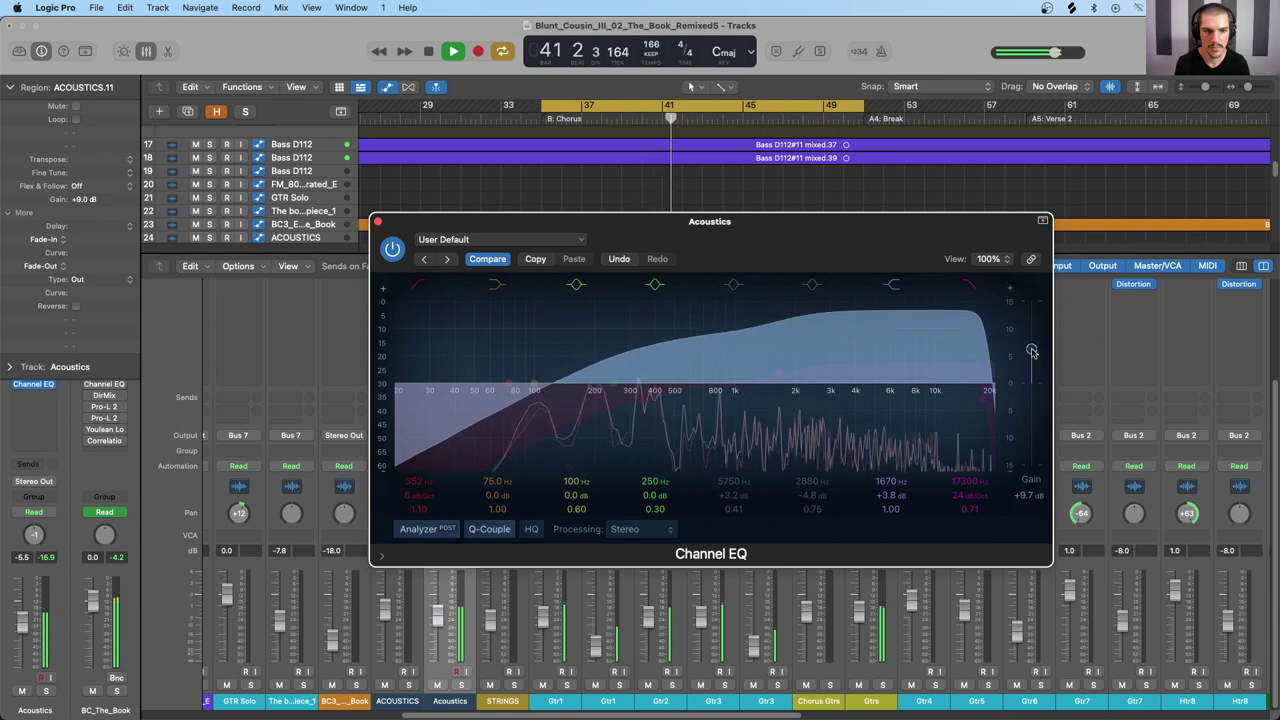
drag(1031, 352, 1031, 384)
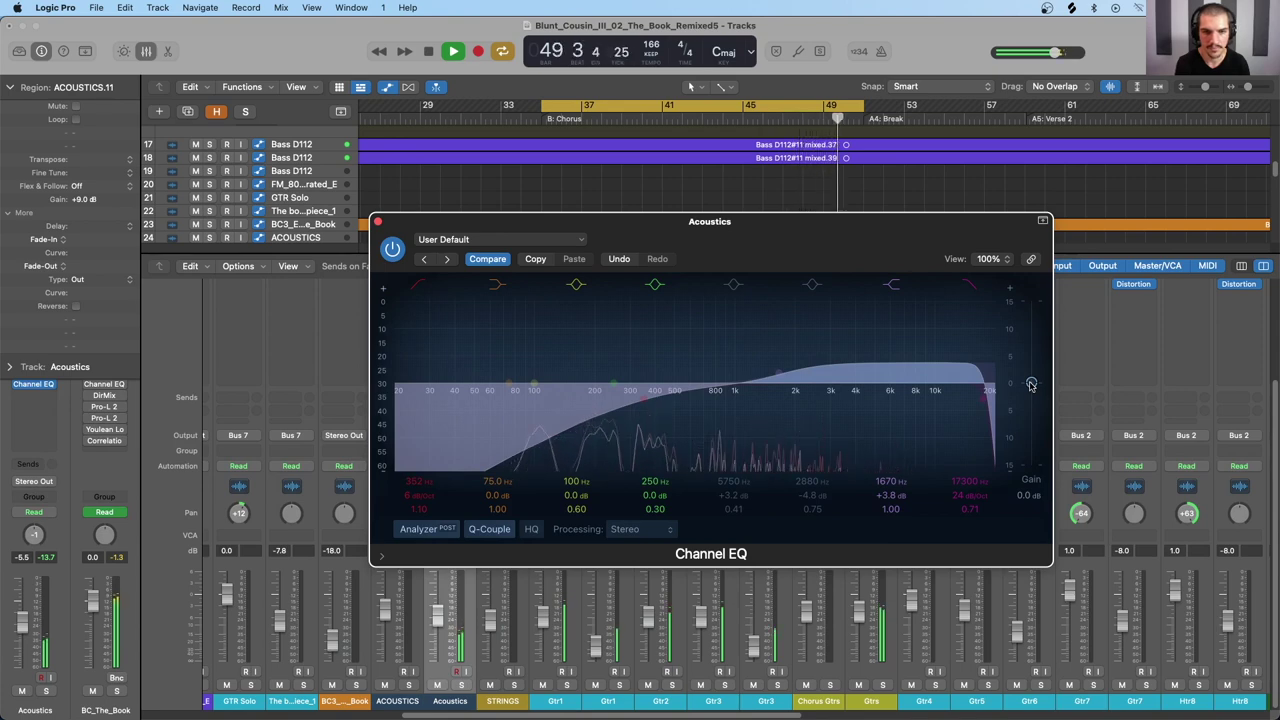
key(space)
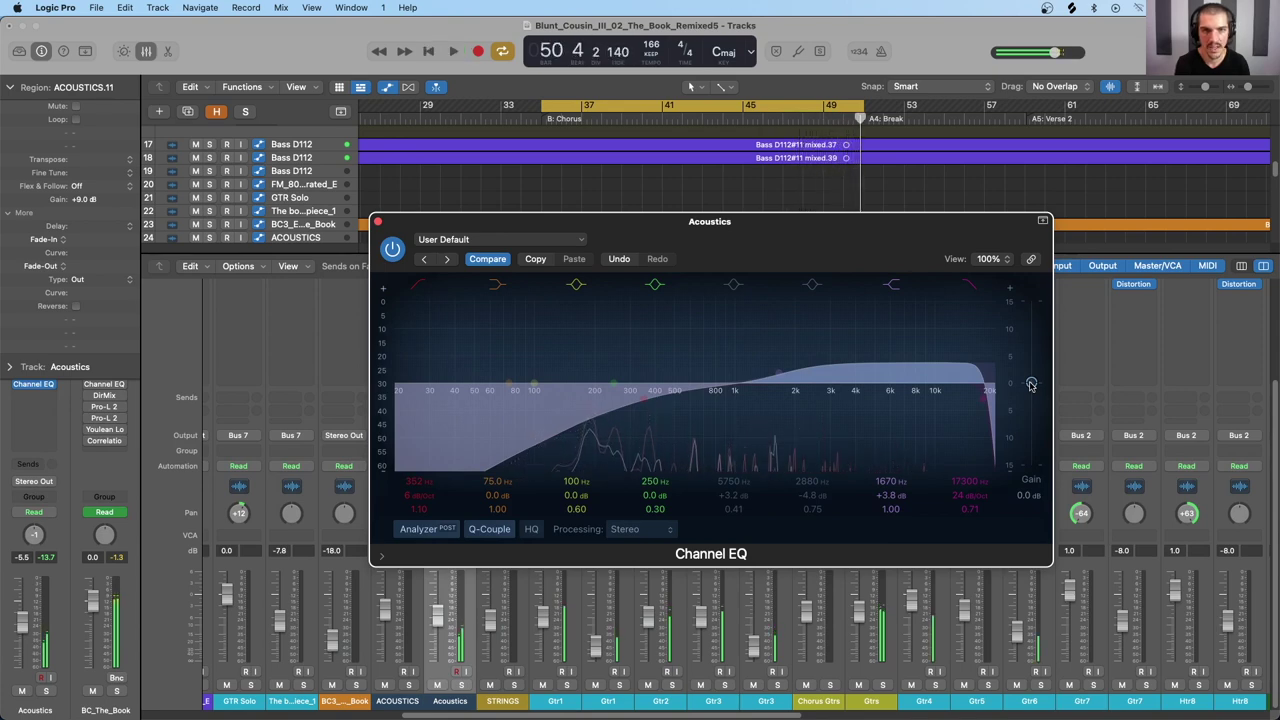
Step: Uncover the arrangement and enlarge the track lanes vertically to show the Acoustics track's waveform
drag(756, 249, 740, 234)
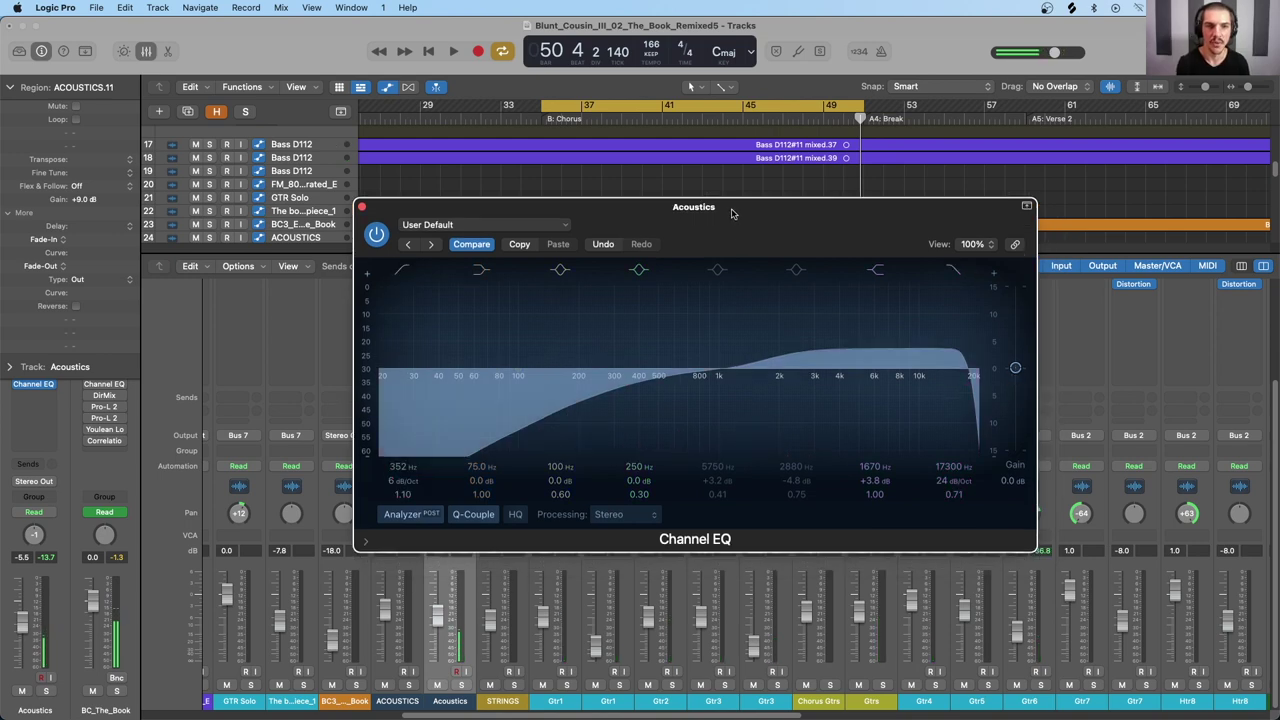
drag(726, 209, 739, 323)
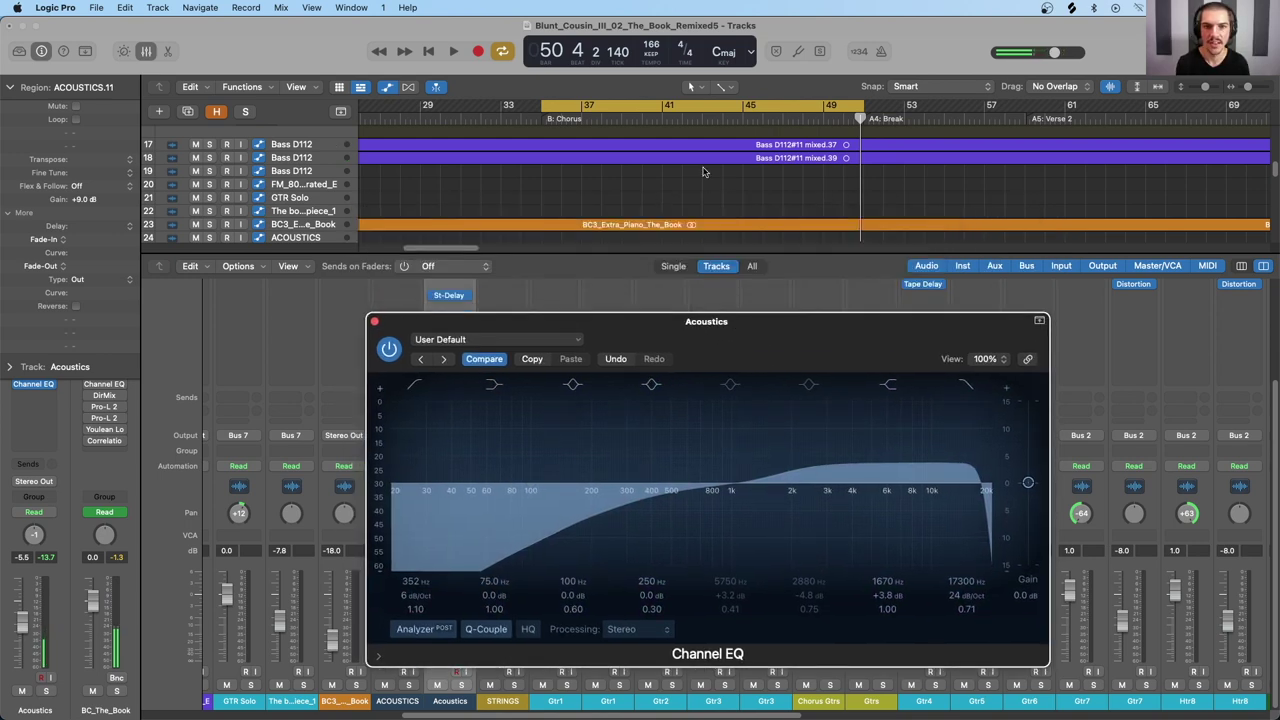
scroll(703, 176, down, 3)
click(686, 161)
key(super+Down)
key(super+Down)
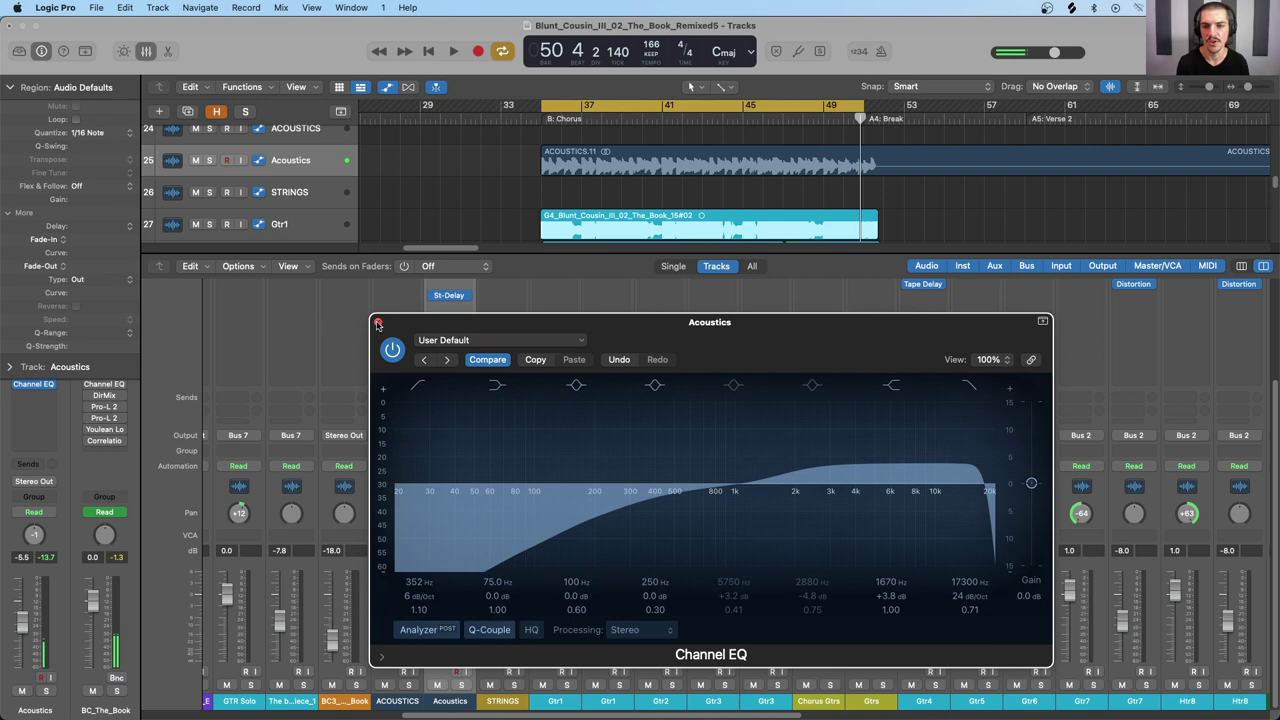
Step: Close the Acoustics EQ and select the vocal bus channel fed by Bus 4, showing its EQ and inserts
click(378, 322)
scroll(603, 543, right, 15)
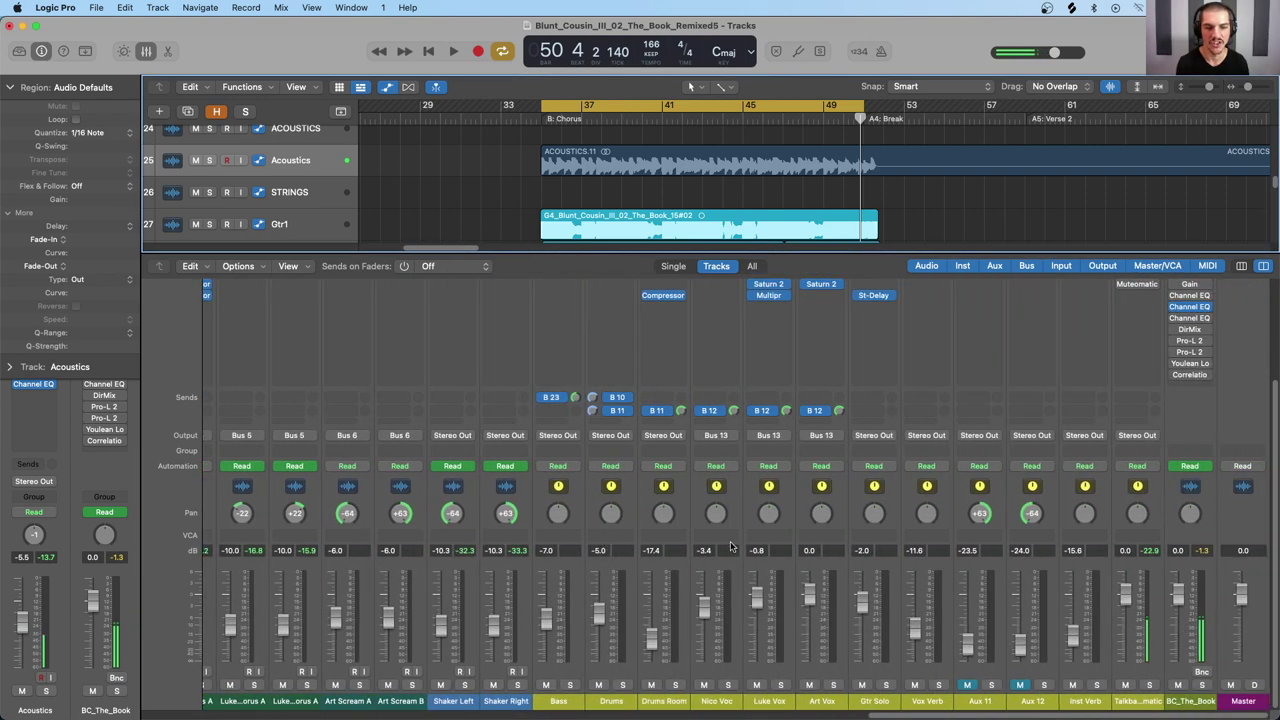
click(729, 506)
scroll(740, 504, up, 4)
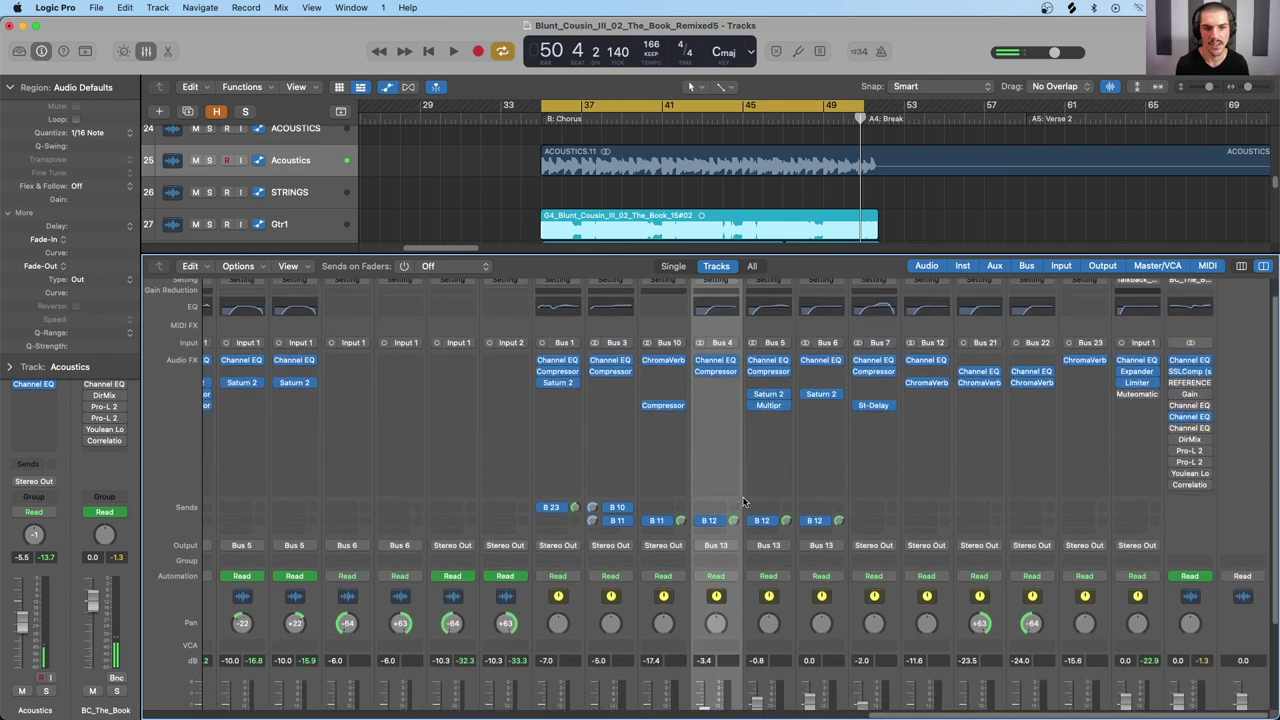